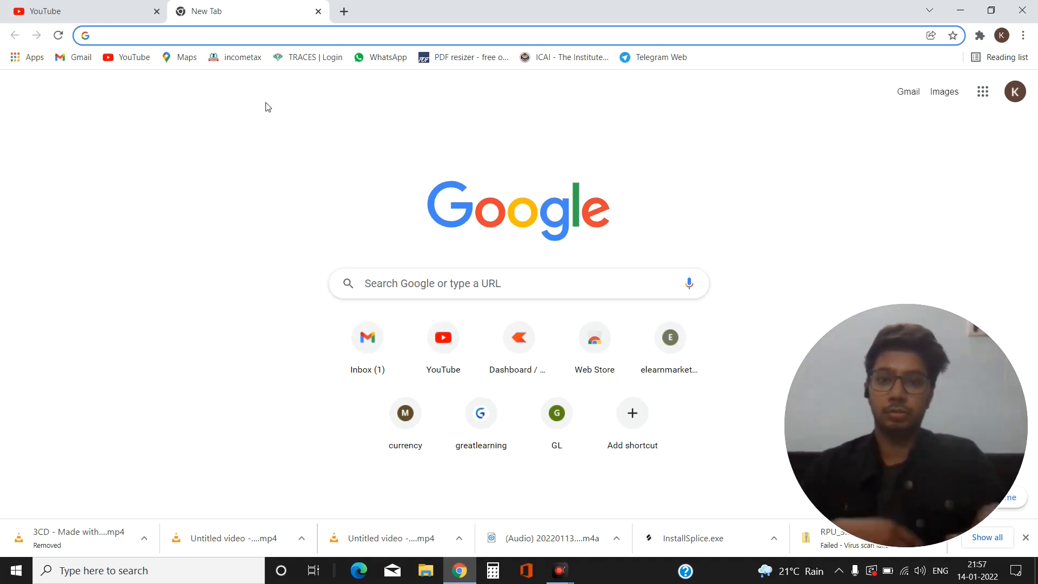
# Step: Type 'TAN' into the address bar of a new Chrome tab
pyautogui.write('TAN nsdl')
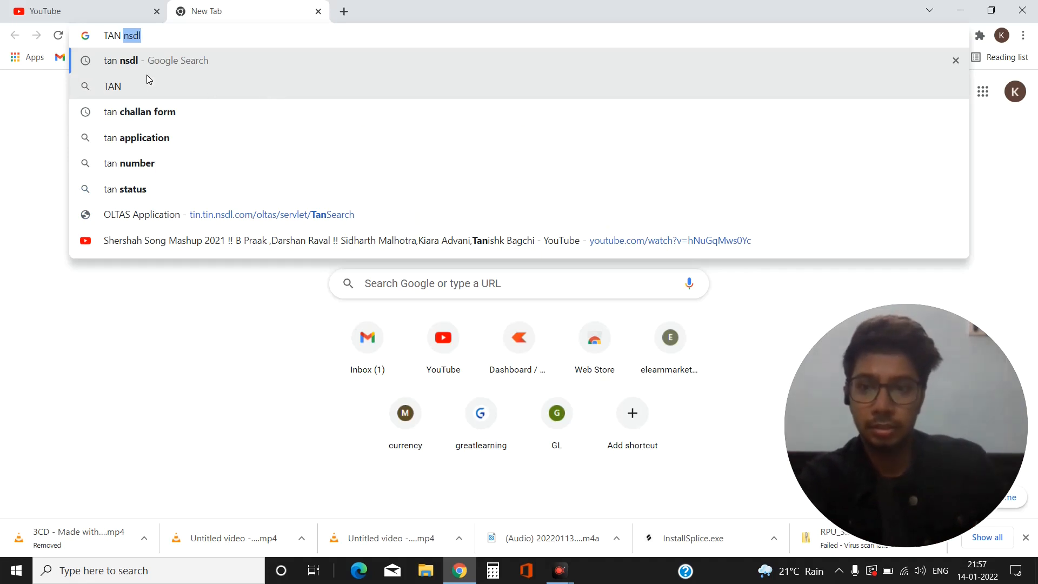
# Step: Search Google for 'tan nsdl' and open the Tin-NSDL result
pyautogui.click(145, 60)
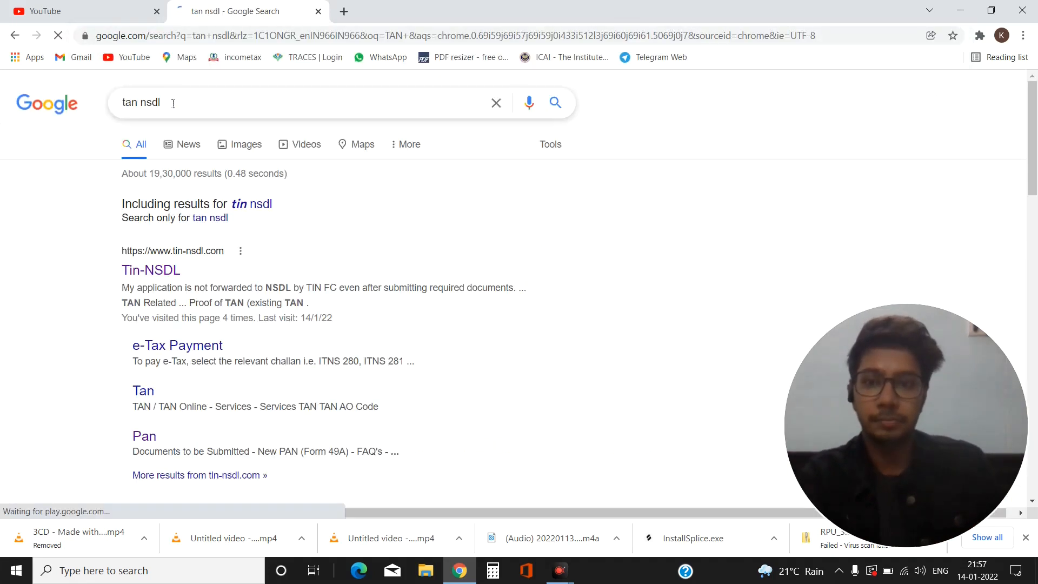
pyautogui.click(155, 272)
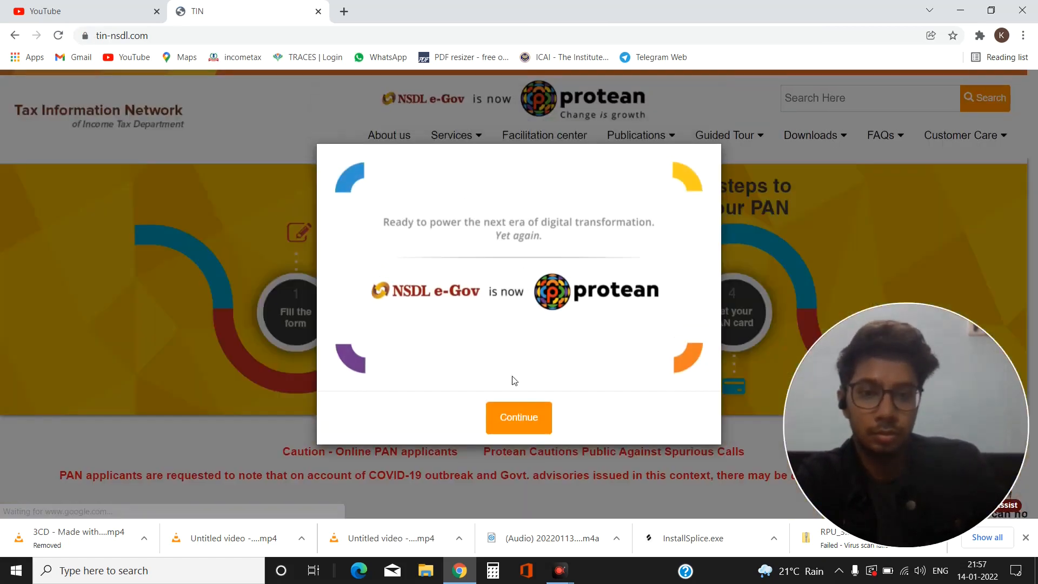
# Step: Dismiss the Protean announcement, welcome and chatbot pop-ups
pyautogui.click(520, 419)
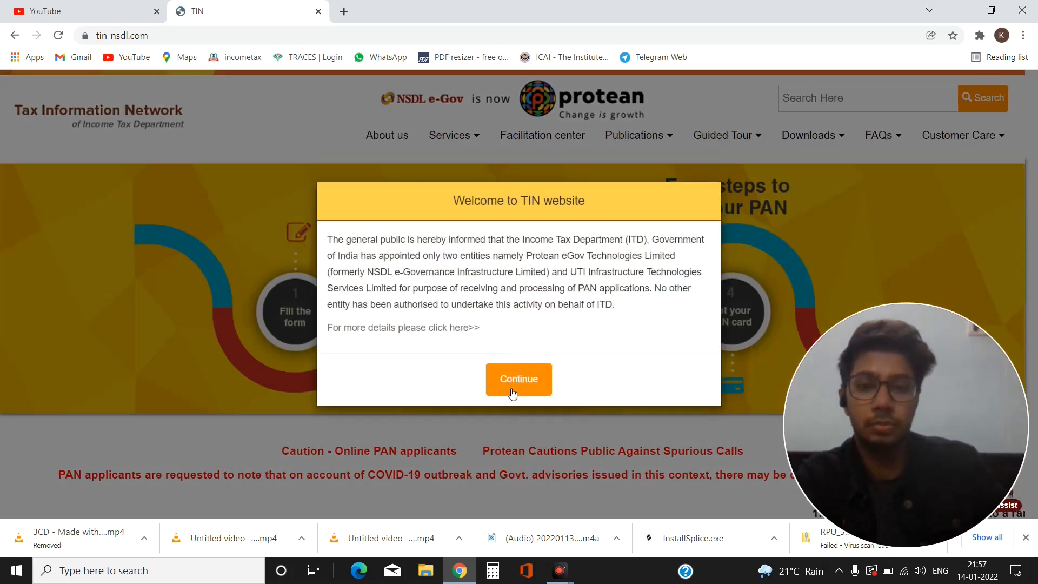
pyautogui.click(513, 377)
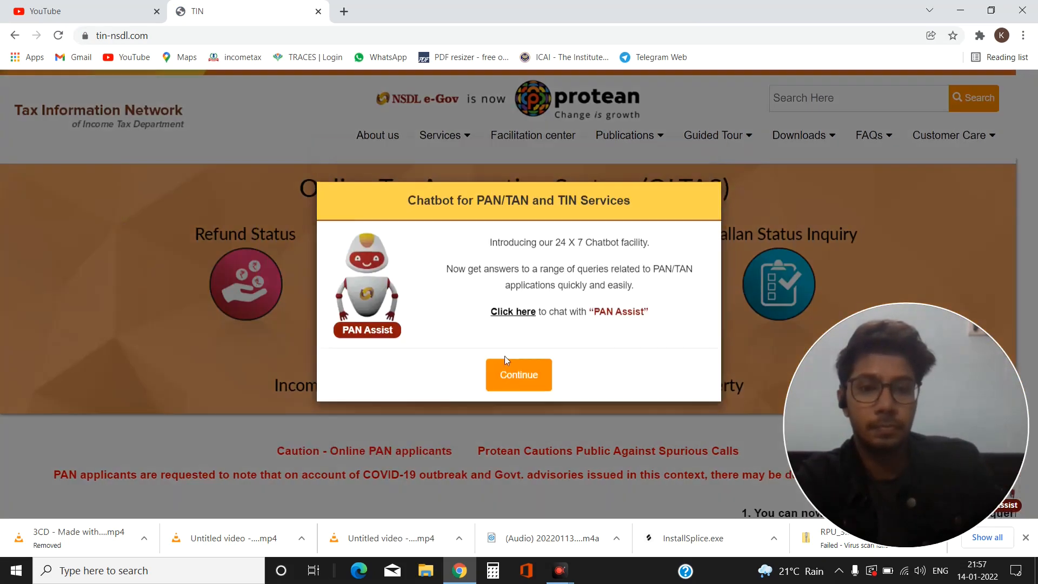
pyautogui.click(511, 373)
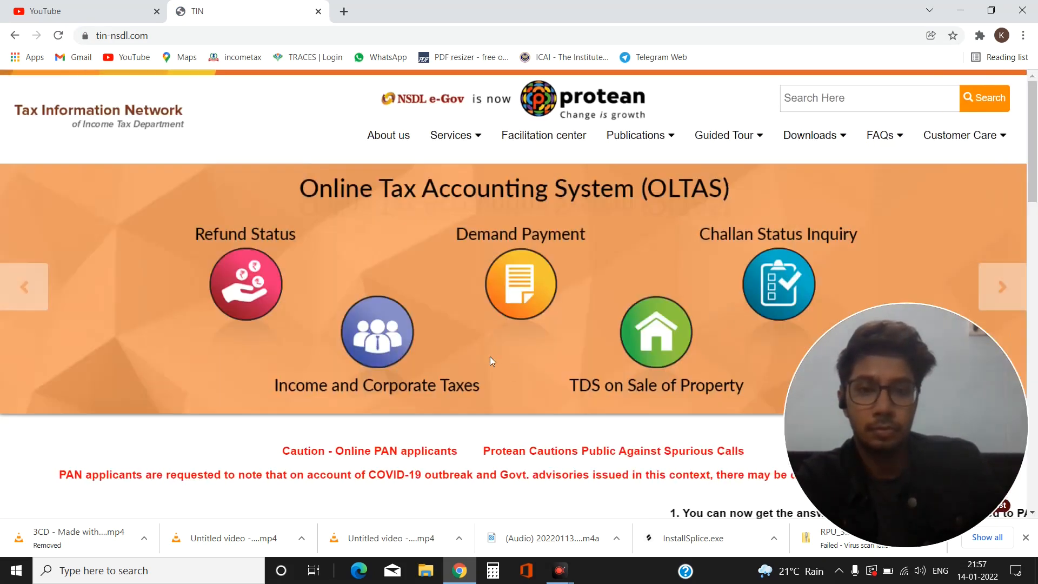
# Step: Go to Downloads > e-TDS/e-TCS > Quarterly Returns > Regular
pyautogui.scroll(-3, 489, 356)
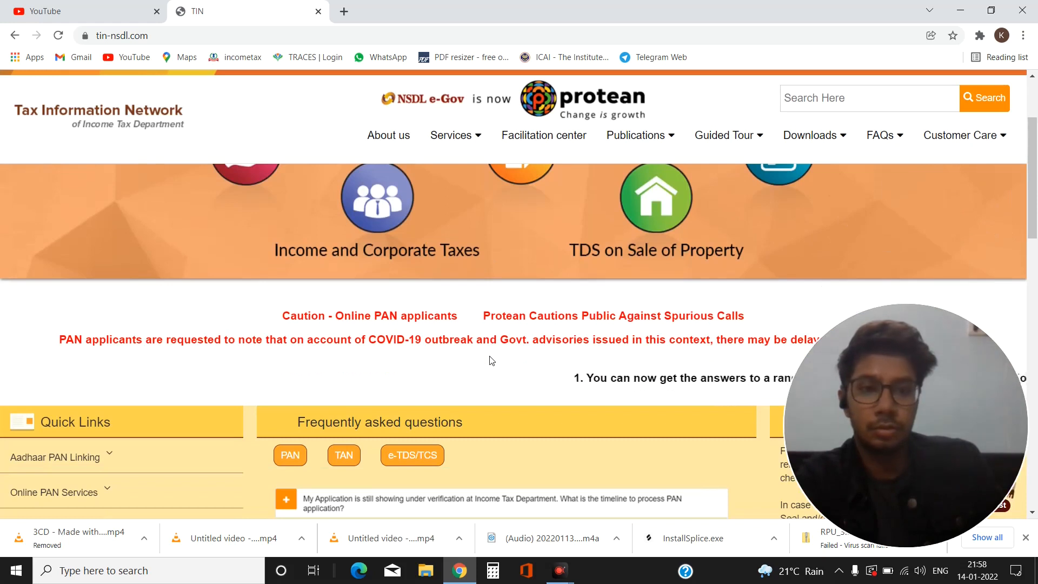
pyautogui.scroll(3, 488, 355)
pyautogui.moveTo(799, 141)
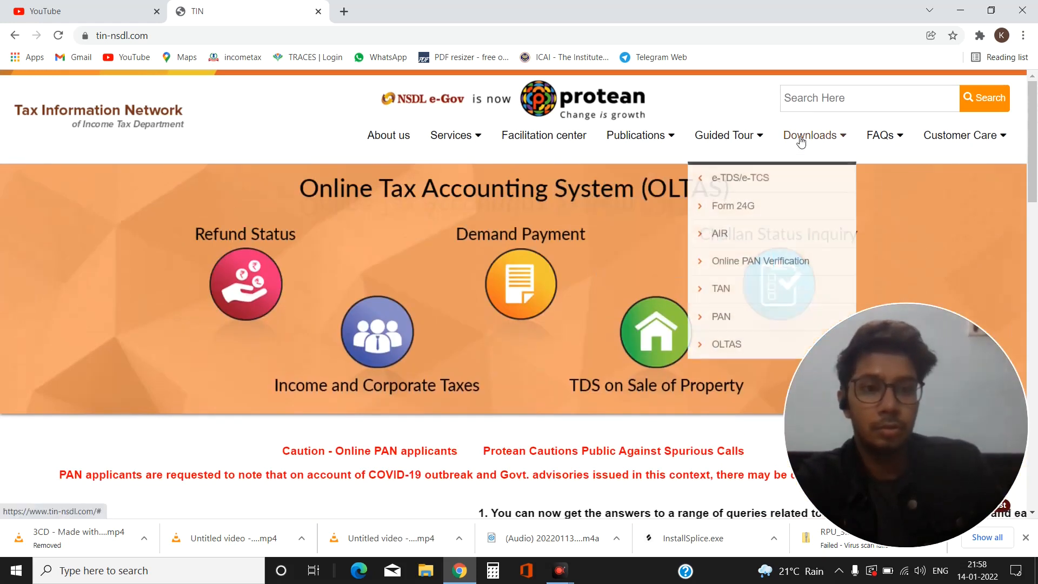
pyautogui.moveTo(739, 184)
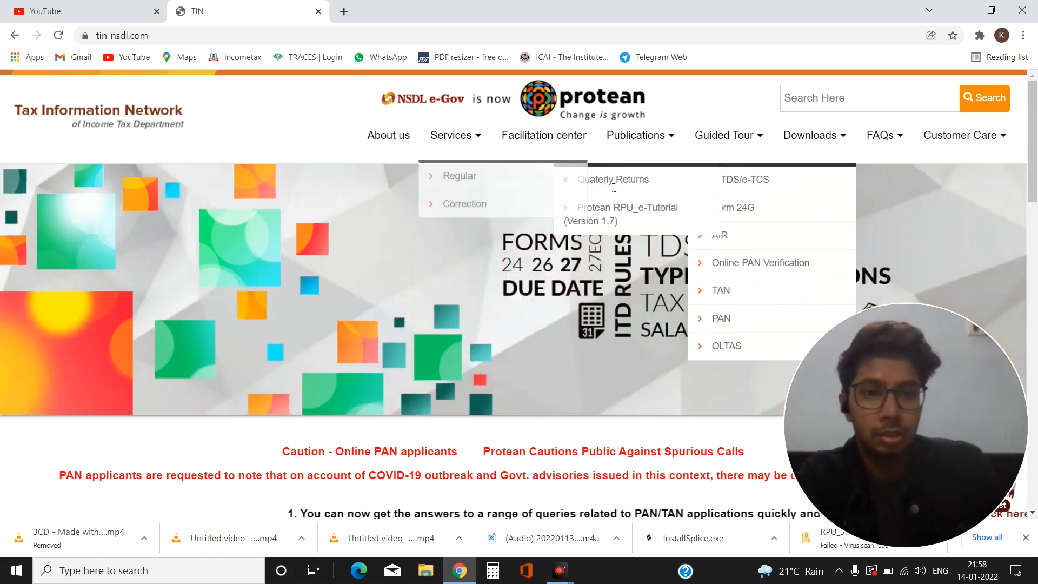
pyautogui.moveTo(608, 184)
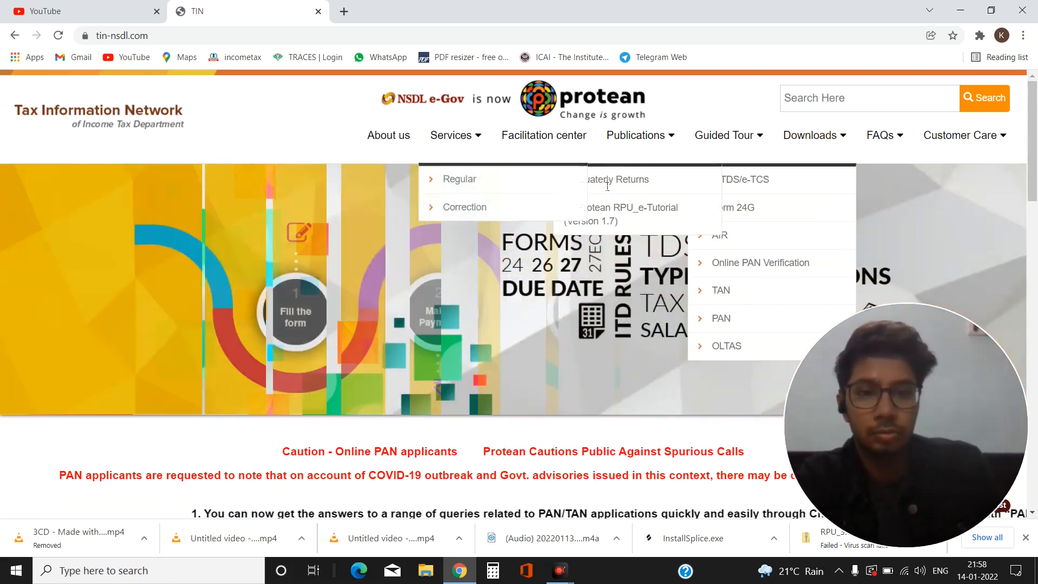
pyautogui.click(467, 180)
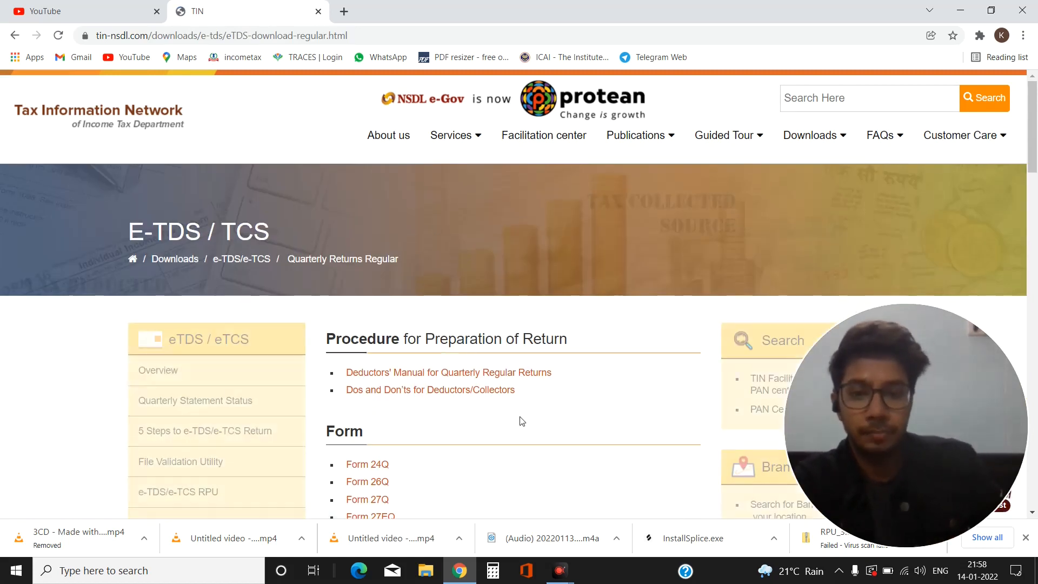
# Step: Scroll past the file format and sample file links to the Return Preparation Utility Ver. 3.9 section
pyautogui.scroll(-6, 536, 420)
pyautogui.scroll(-2, 597, 354)
pyautogui.scroll(-5, 602, 358)
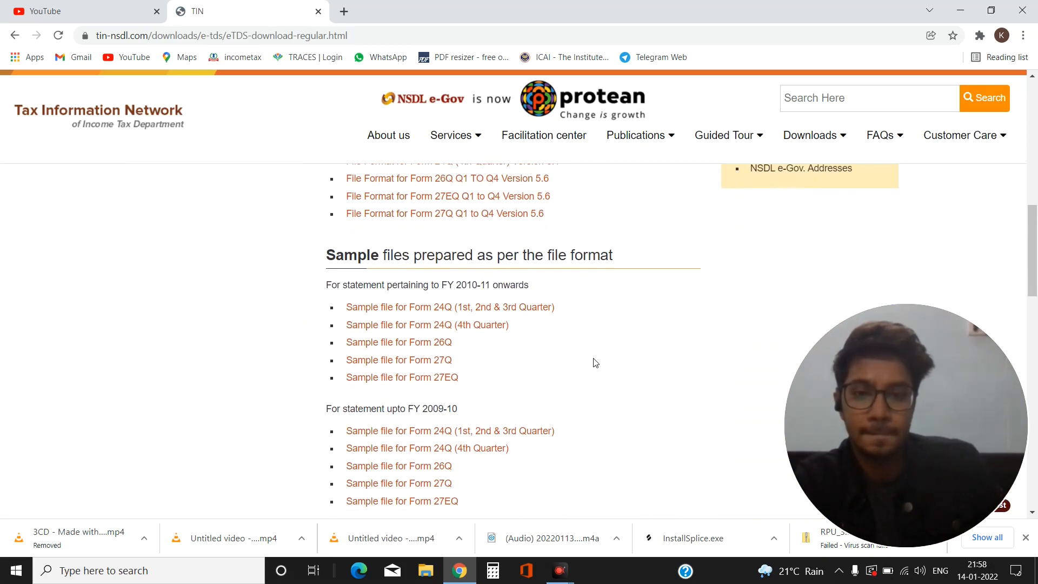
pyautogui.scroll(-2, 595, 363)
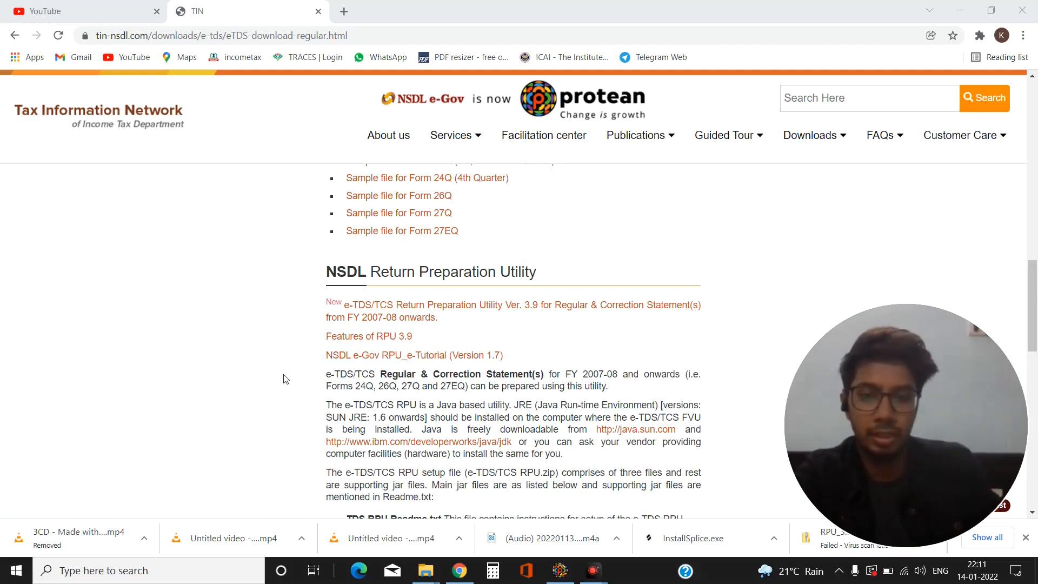
# Step: From TAN > RPU_3.9 > RPU_3.9, launch TDS_RPU_3.9 and dismiss the Java notice
pyautogui.moveTo(427, 575)
pyautogui.click(481, 524)
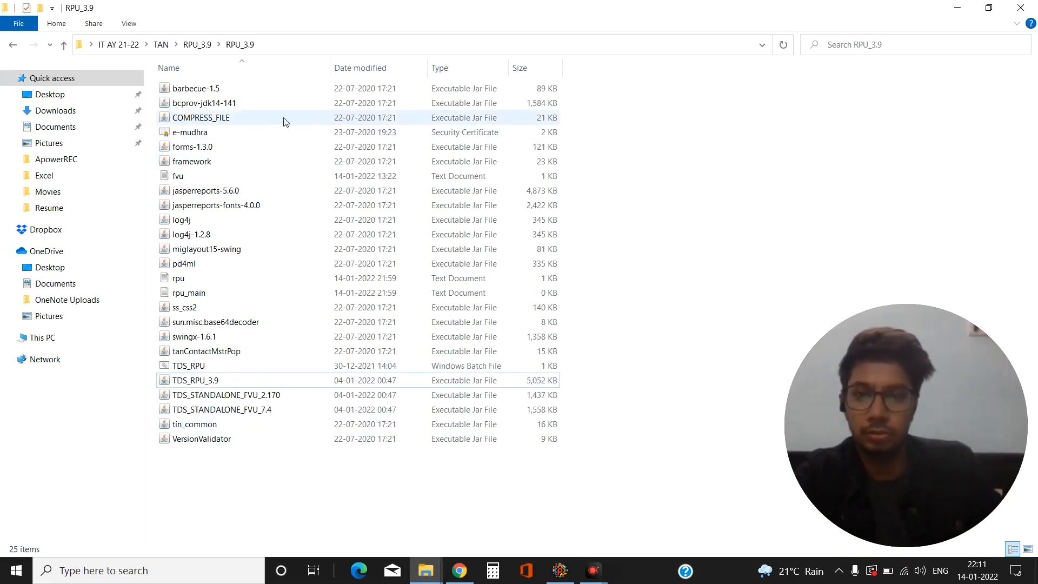
pyautogui.click(200, 45)
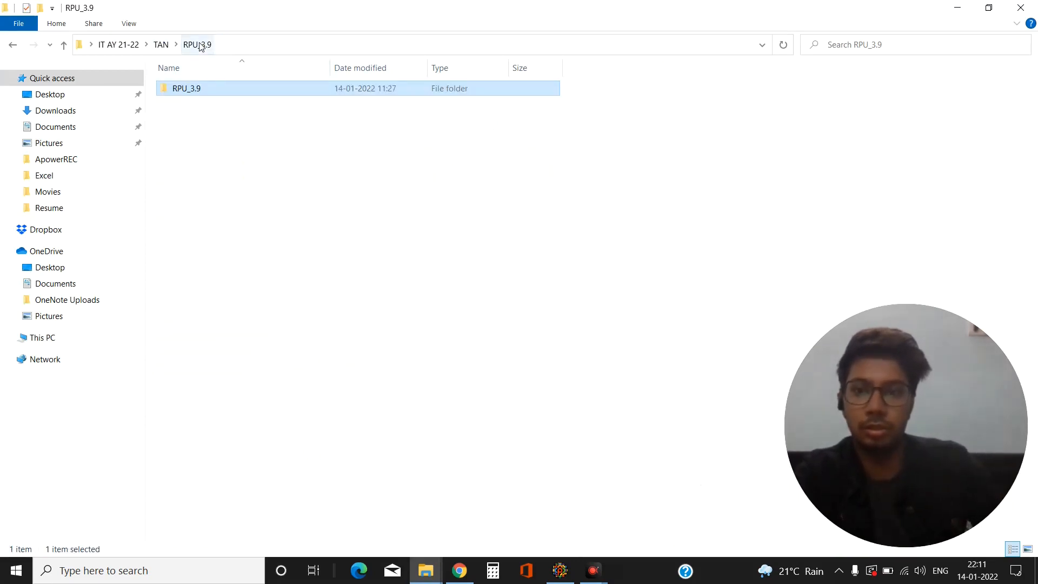
pyautogui.click(162, 45)
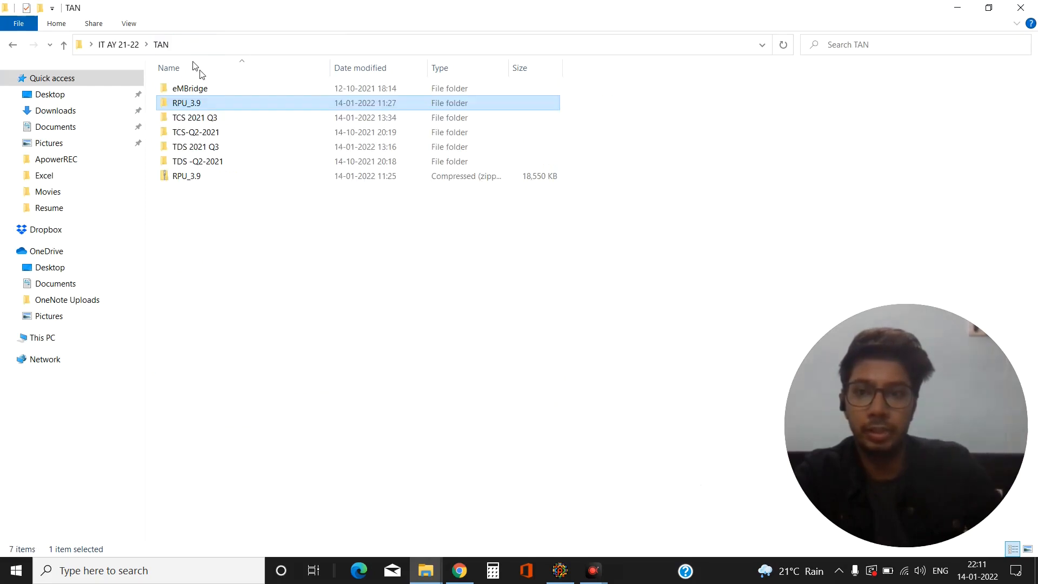
pyautogui.doubleClick(194, 104)
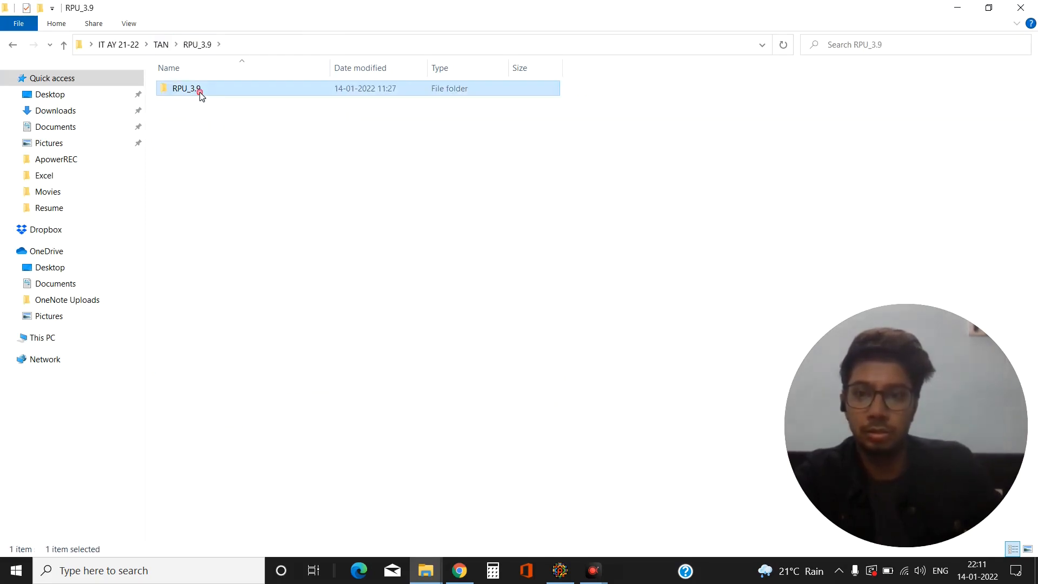
pyautogui.doubleClick(199, 91)
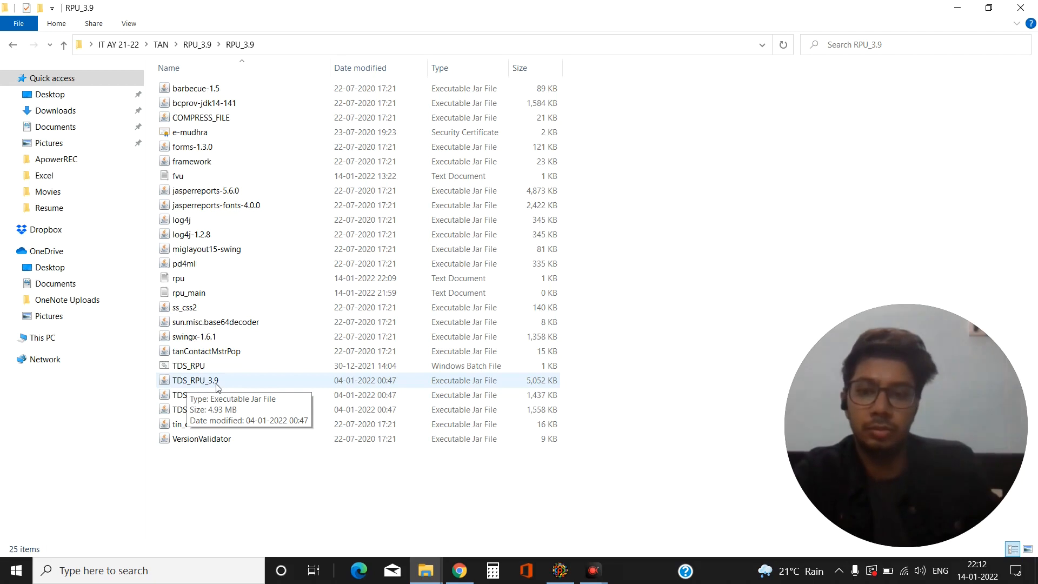
pyautogui.doubleClick(216, 384)
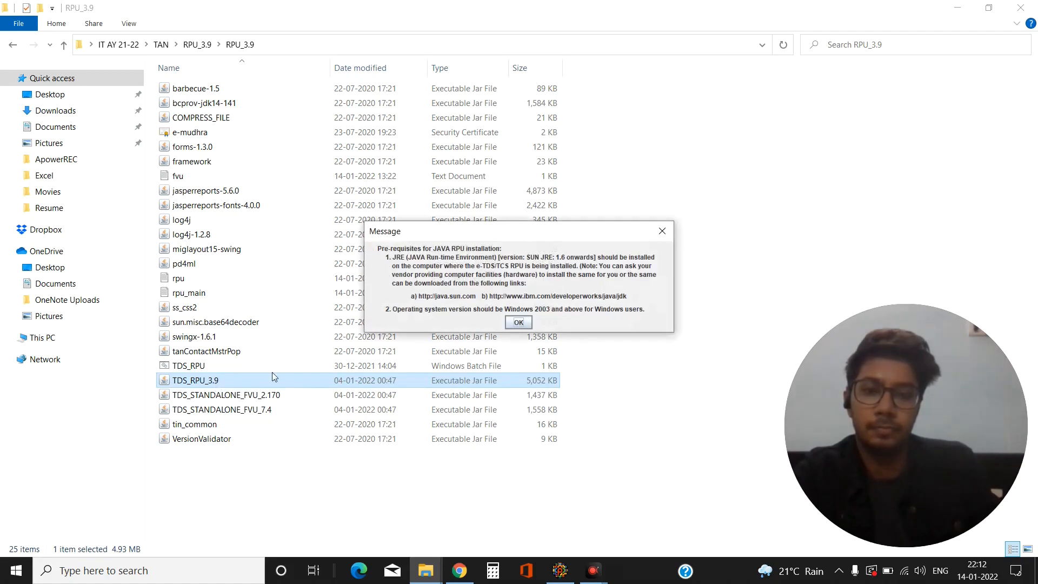
pyautogui.click(520, 324)
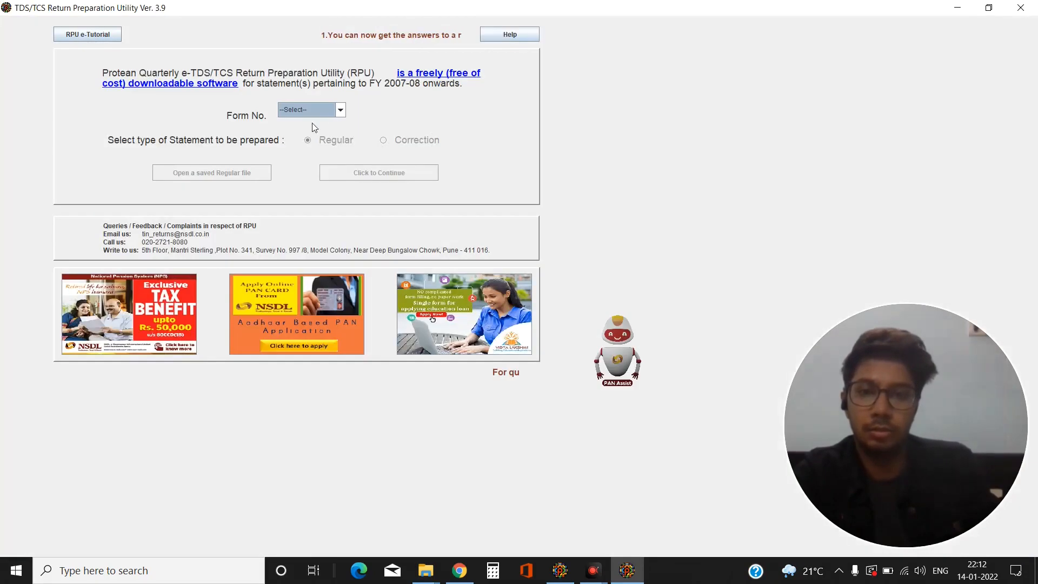
# Step: Start a Regular Form 26Q statement and view its Challan tab
pyautogui.click(332, 111)
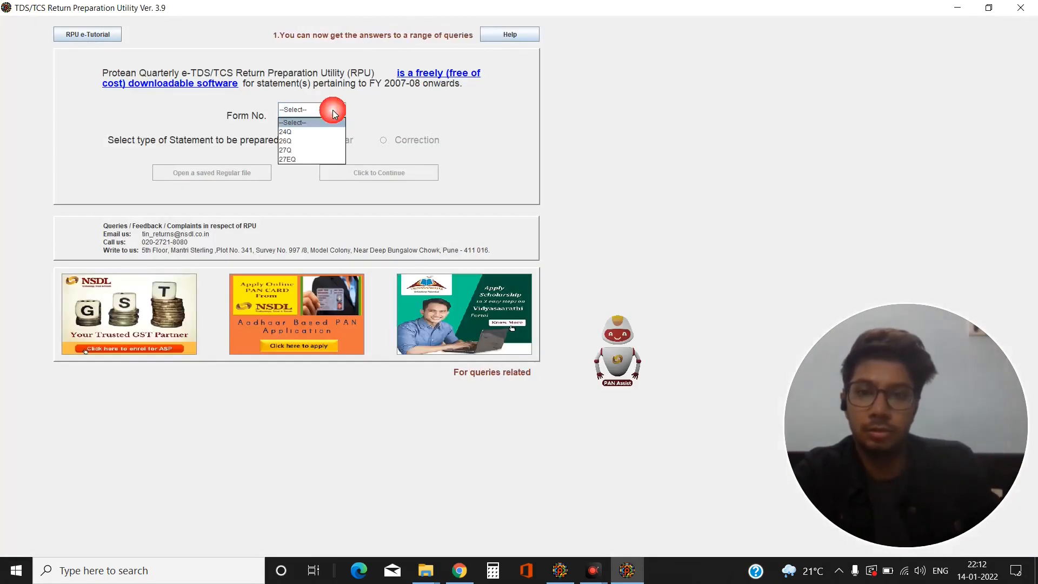
pyautogui.click(313, 142)
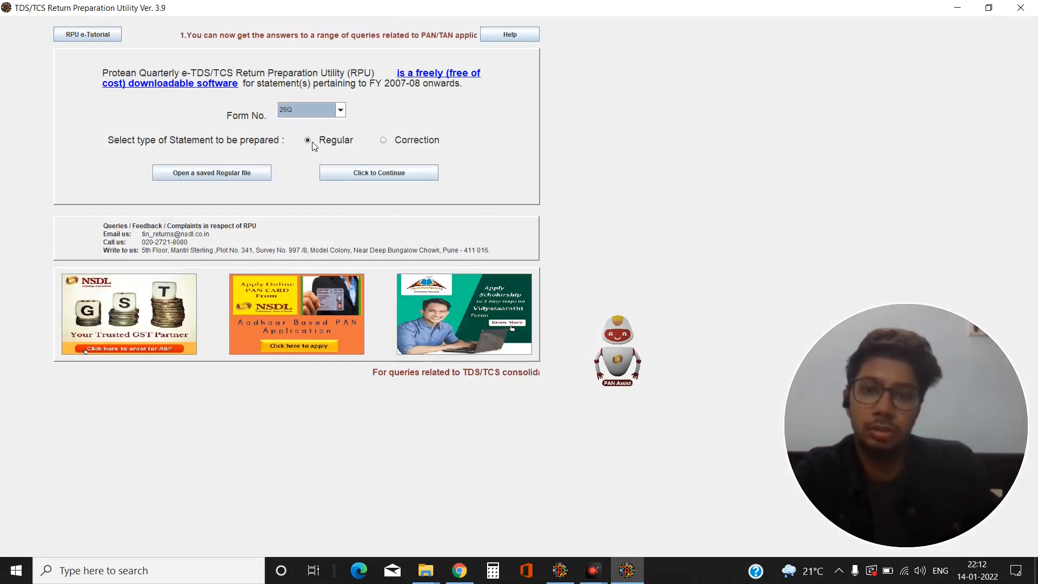
pyautogui.click(368, 176)
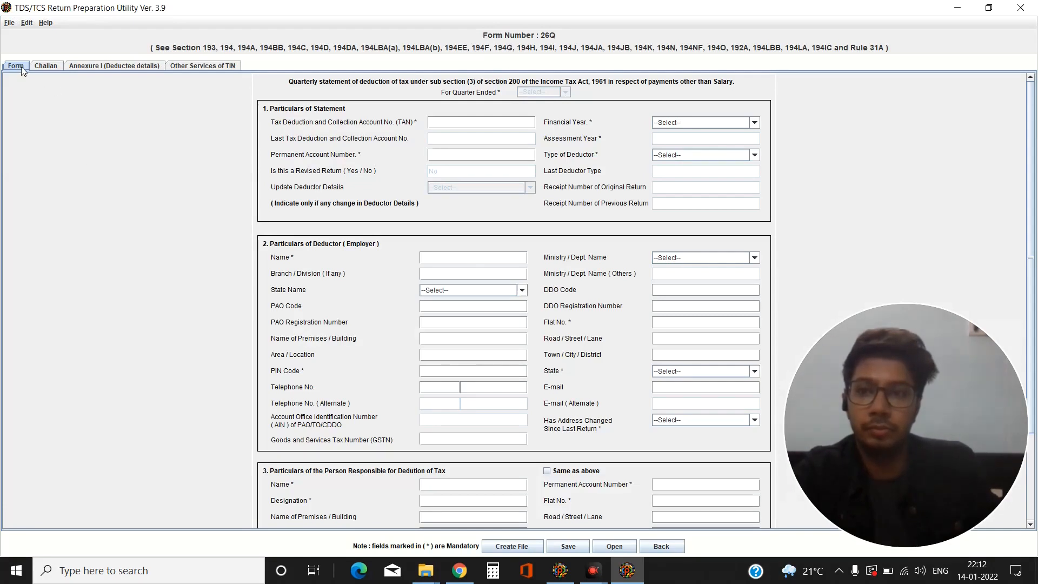
pyautogui.click(41, 68)
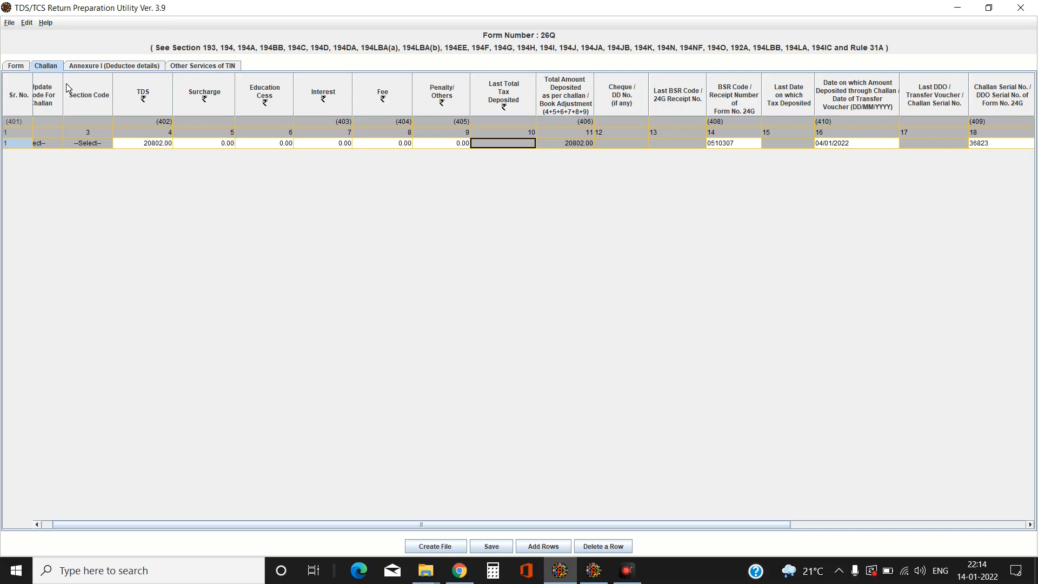
# Step: Review Form tab sections 1–3, including the N.A. Branch/Division entry, then return to Challan
pyautogui.click(16, 66)
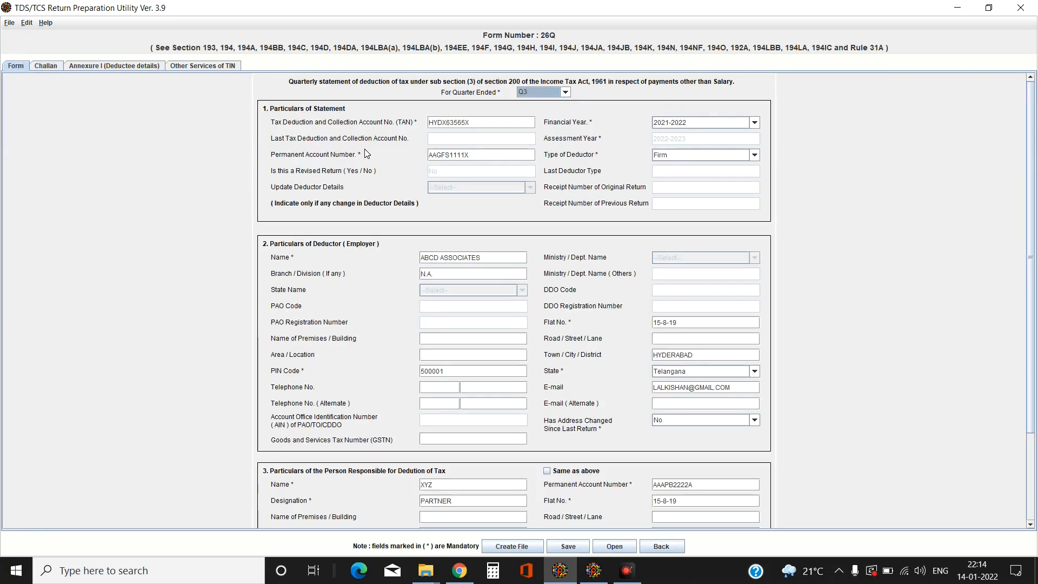
pyautogui.scroll(-1, 352, 286)
pyautogui.scroll(1, 351, 283)
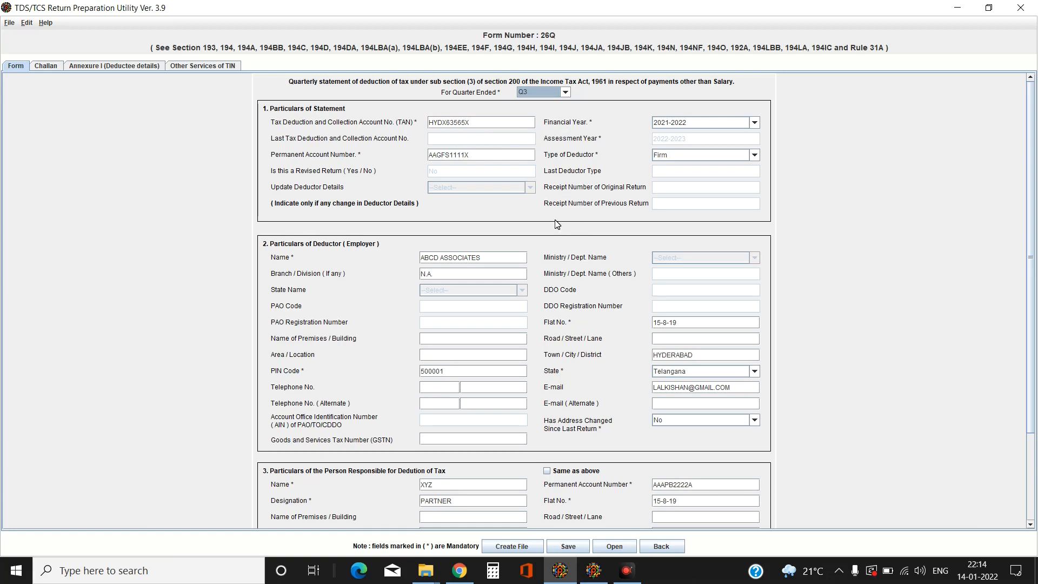
pyautogui.scroll(-2, 564, 237)
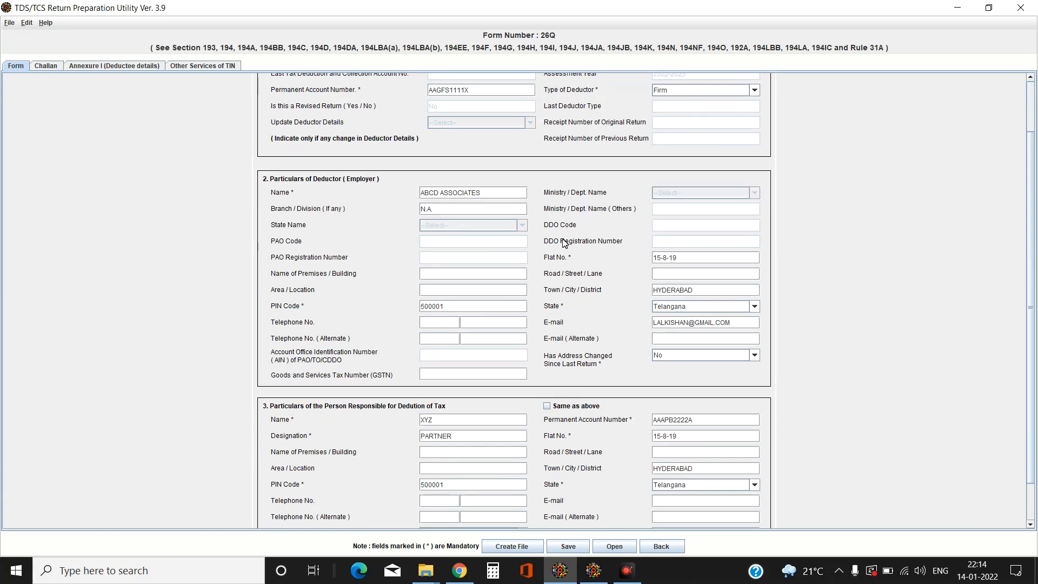
pyautogui.scroll(-1, 565, 243)
pyautogui.scroll(-1, 561, 244)
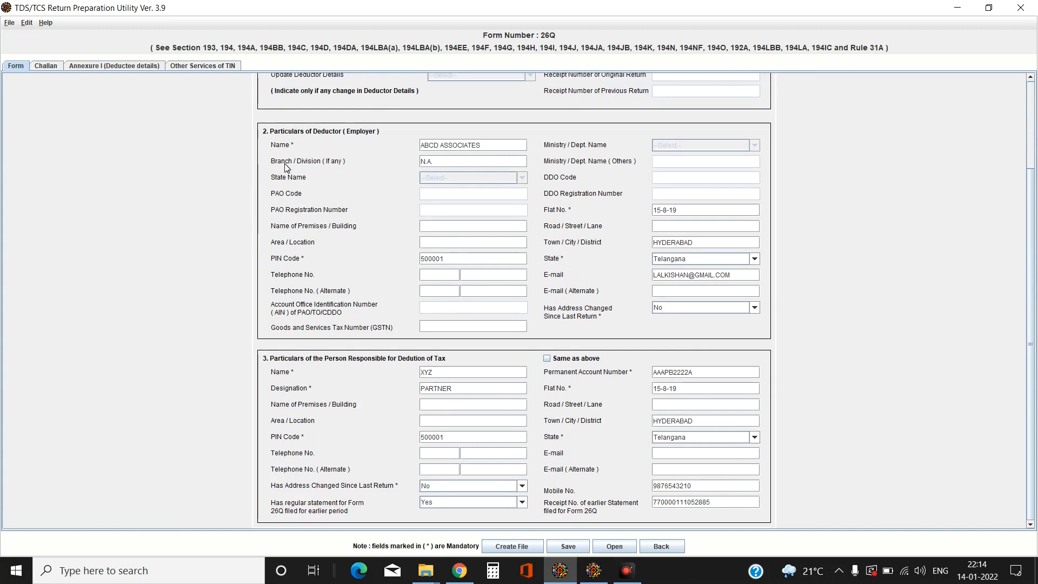
pyautogui.click(454, 168)
pyautogui.scroll(3, 613, 179)
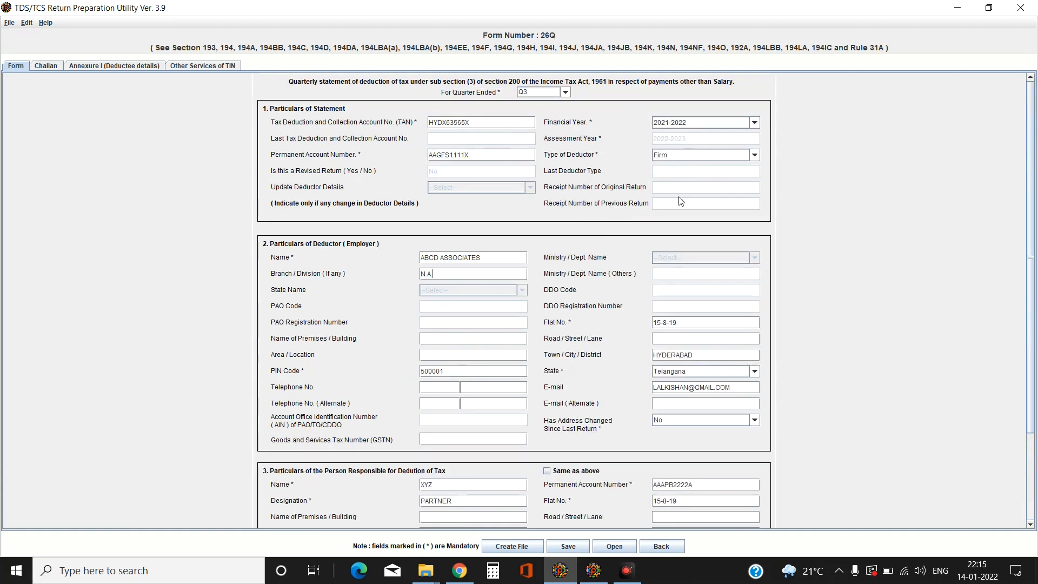
pyautogui.scroll(-3, 557, 282)
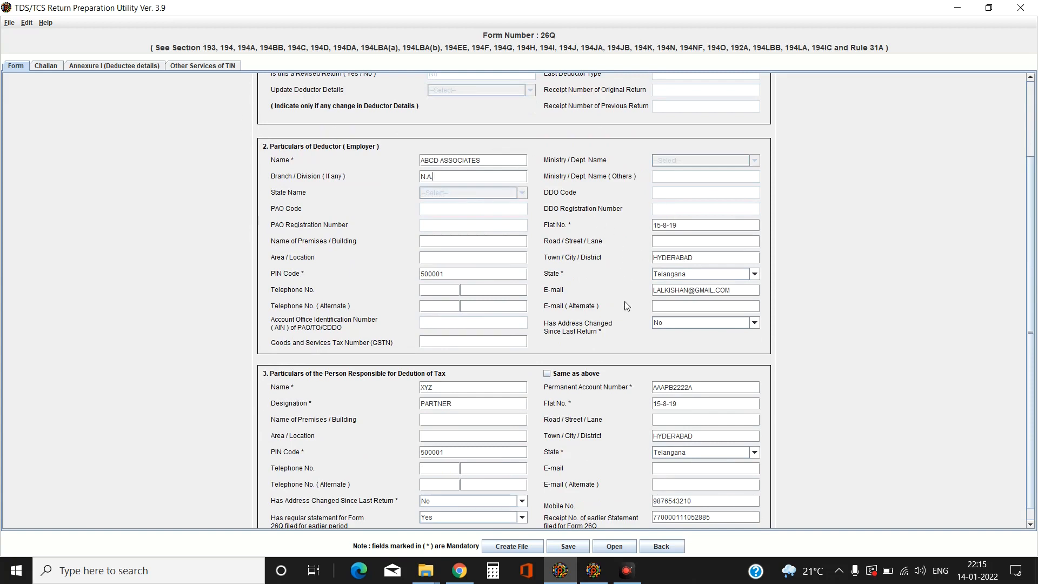
pyautogui.scroll(-1, 643, 410)
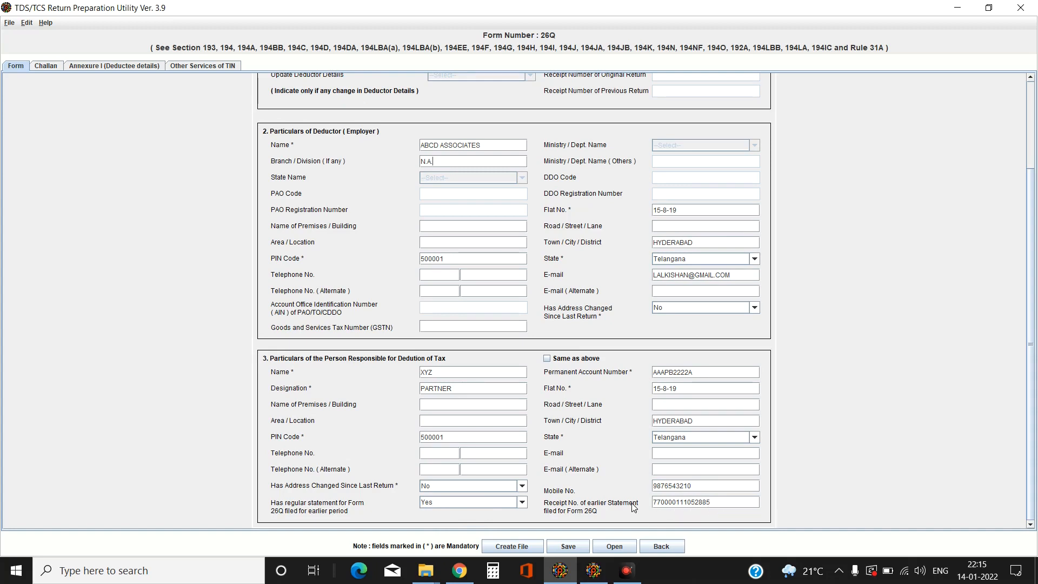
pyautogui.scroll(5, 591, 445)
pyautogui.scroll(-5, 592, 445)
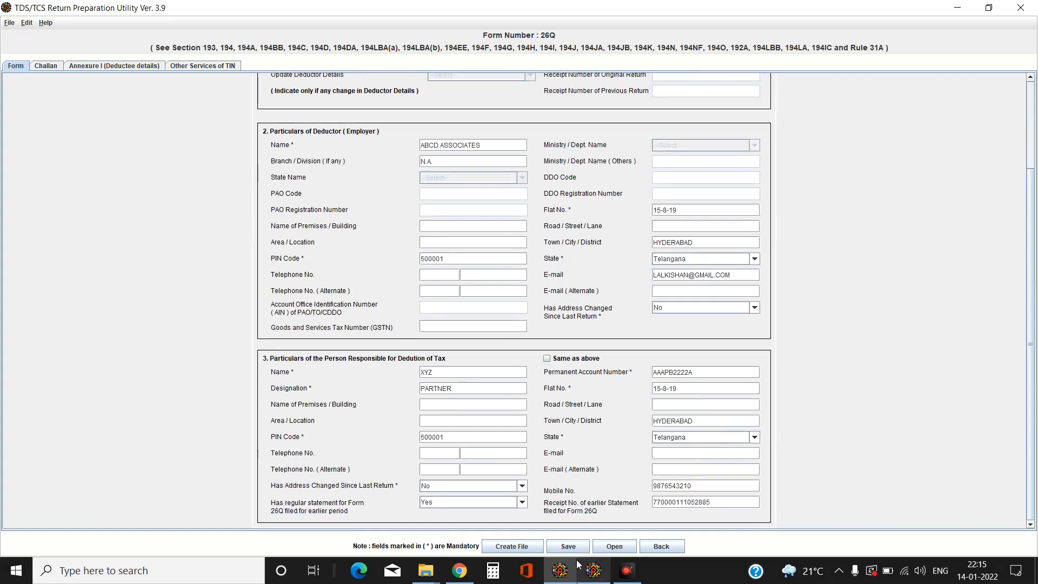
pyautogui.click(47, 66)
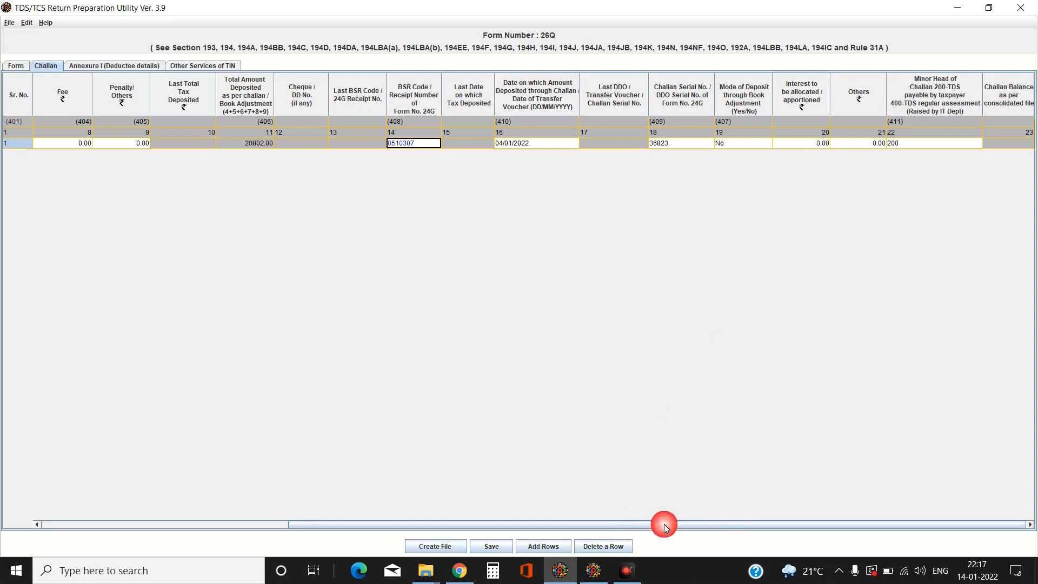
# Step: Review the 20802.00 challan row with BSR 0510307, then show Annexure I deductee details
pyautogui.moveTo(562, 527); pyautogui.dragTo(285, 506)
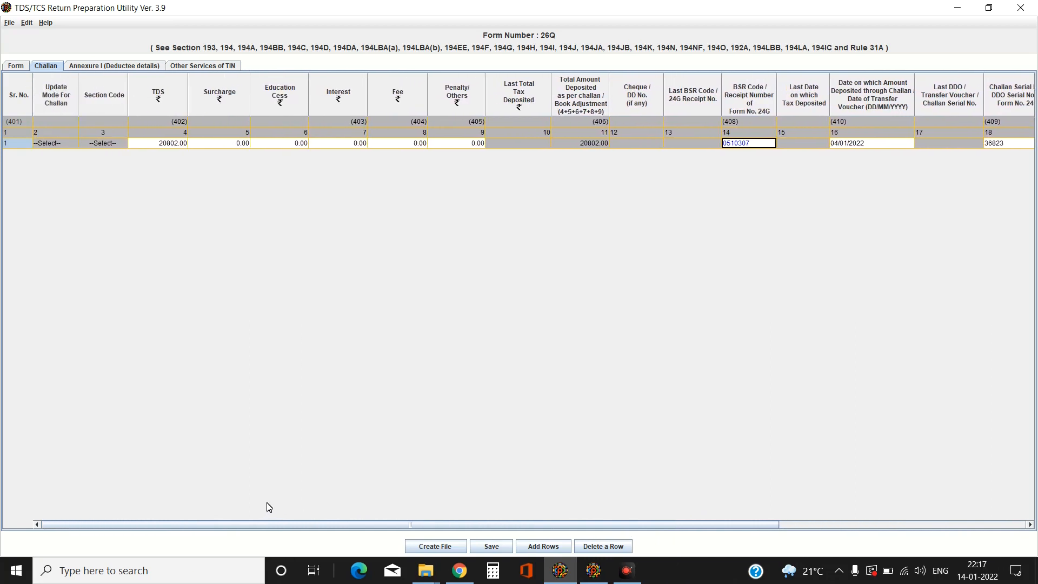
pyautogui.click(380, 504)
pyautogui.click(95, 67)
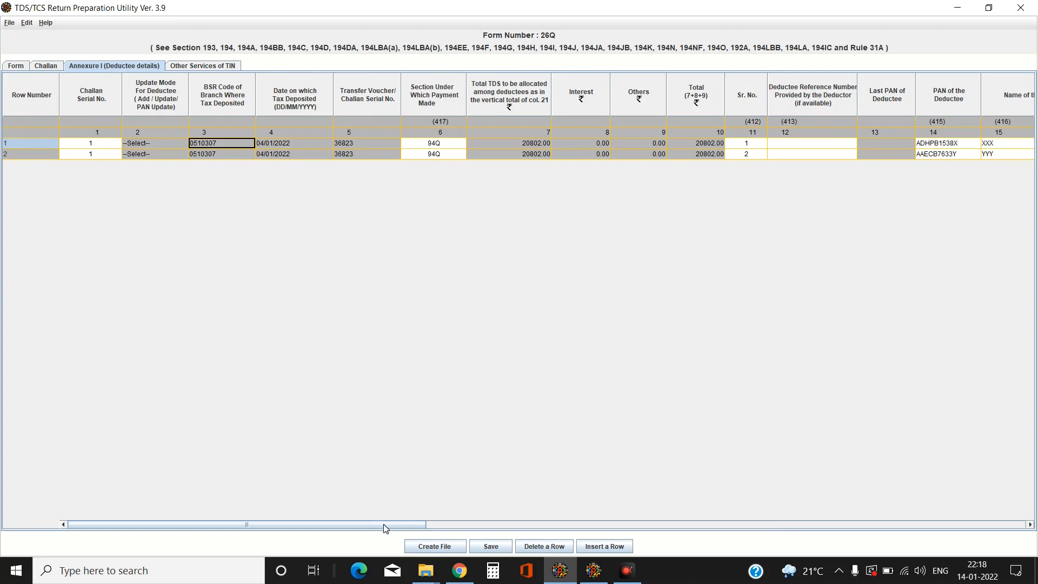
pyautogui.moveTo(386, 527)
pyautogui.mouseDown()
pyautogui.moveTo(474, 527)
pyautogui.moveTo(346, 525)
pyautogui.mouseUp()
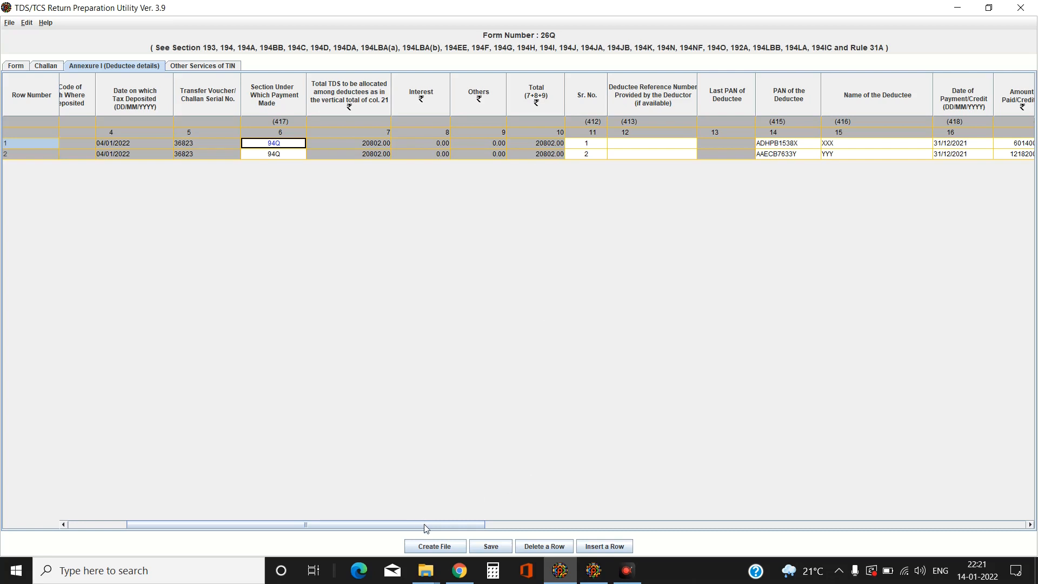
pyautogui.moveTo(427, 529); pyautogui.dragTo(565, 527)
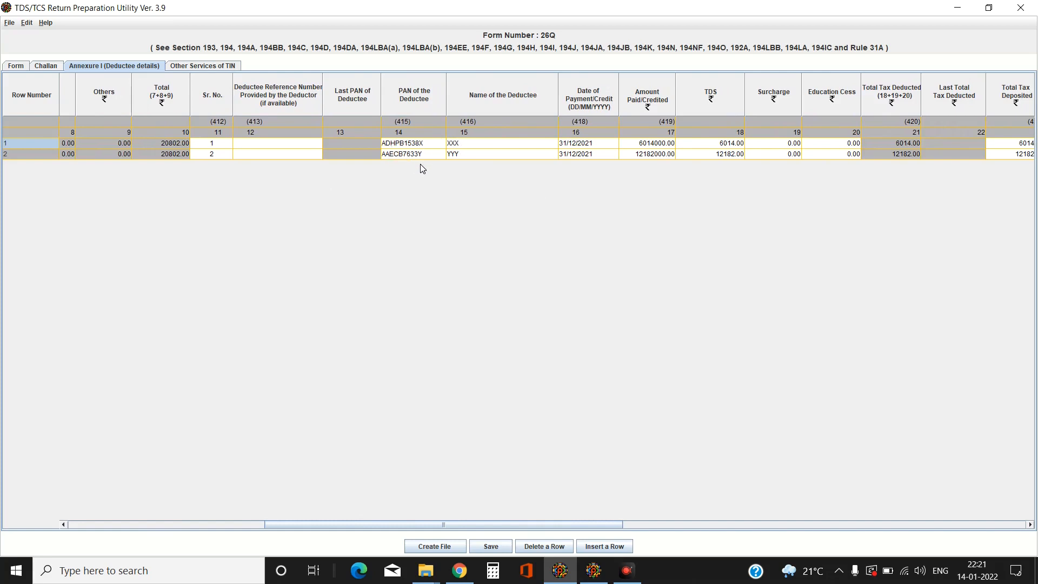
pyautogui.moveTo(408, 525); pyautogui.dragTo(447, 525)
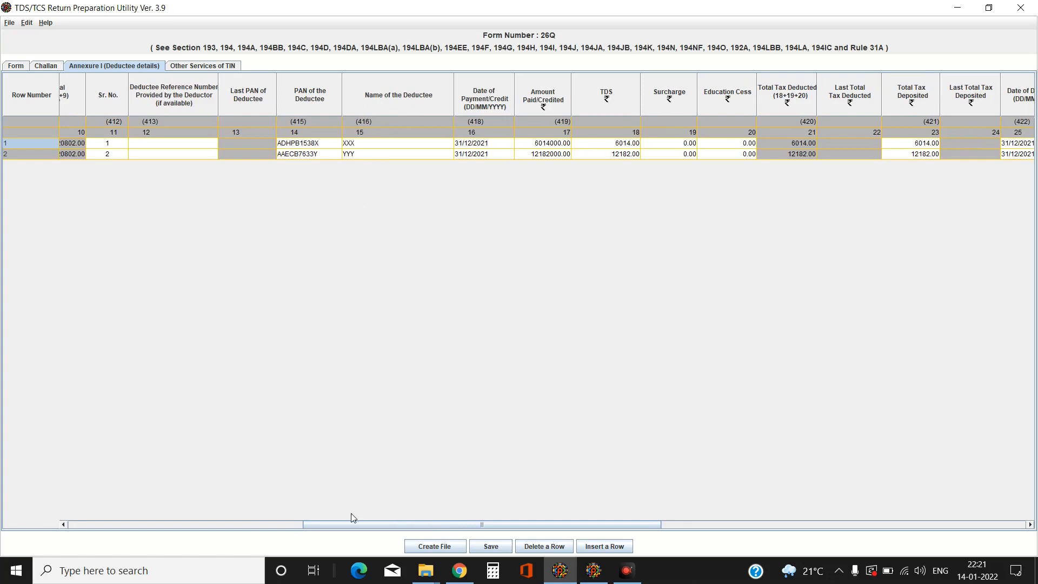
pyautogui.moveTo(355, 526); pyautogui.dragTo(408, 530)
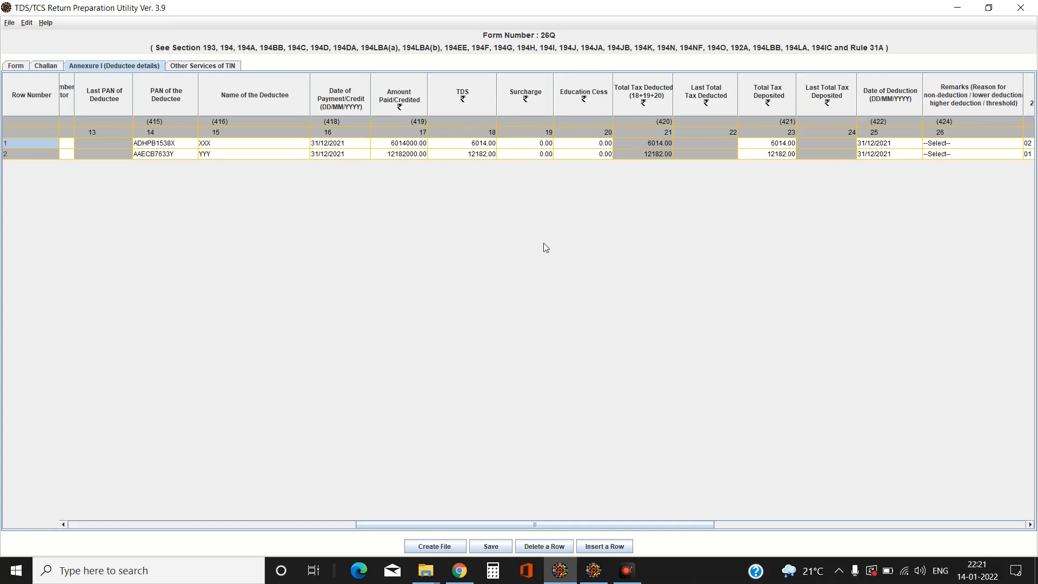
pyautogui.moveTo(504, 524); pyautogui.dragTo(604, 541)
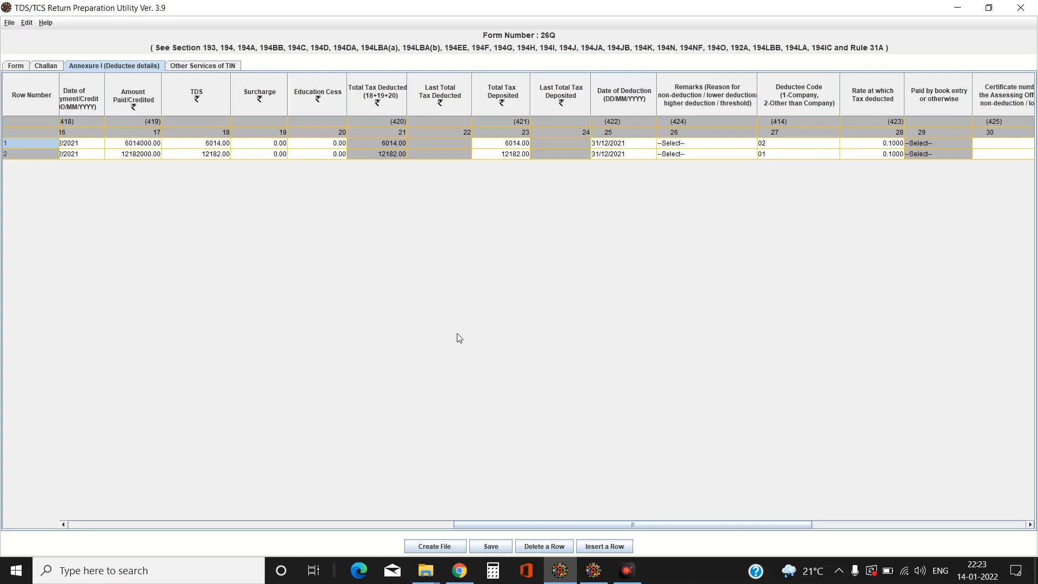
pyautogui.moveTo(553, 521); pyautogui.dragTo(154, 482)
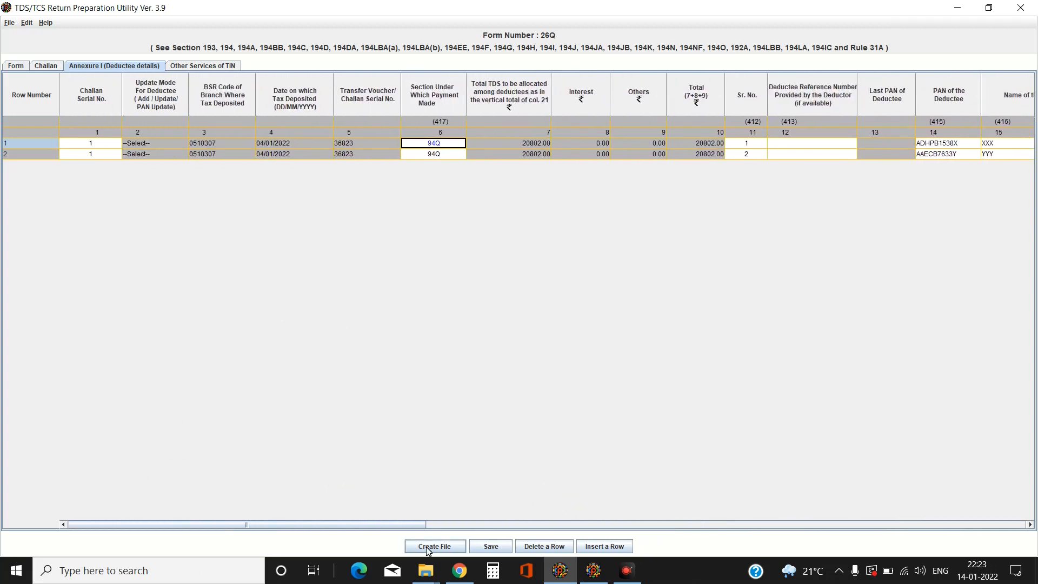
pyautogui.click(16, 66)
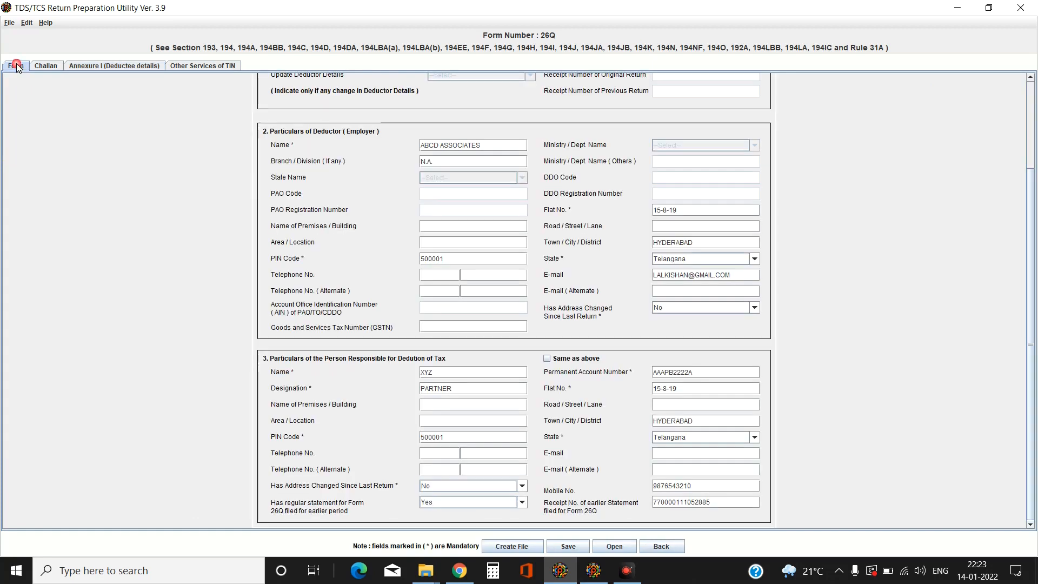
# Step: Run Create File and dismiss the 'Please enter correct TAN' warning
pyautogui.click(514, 545)
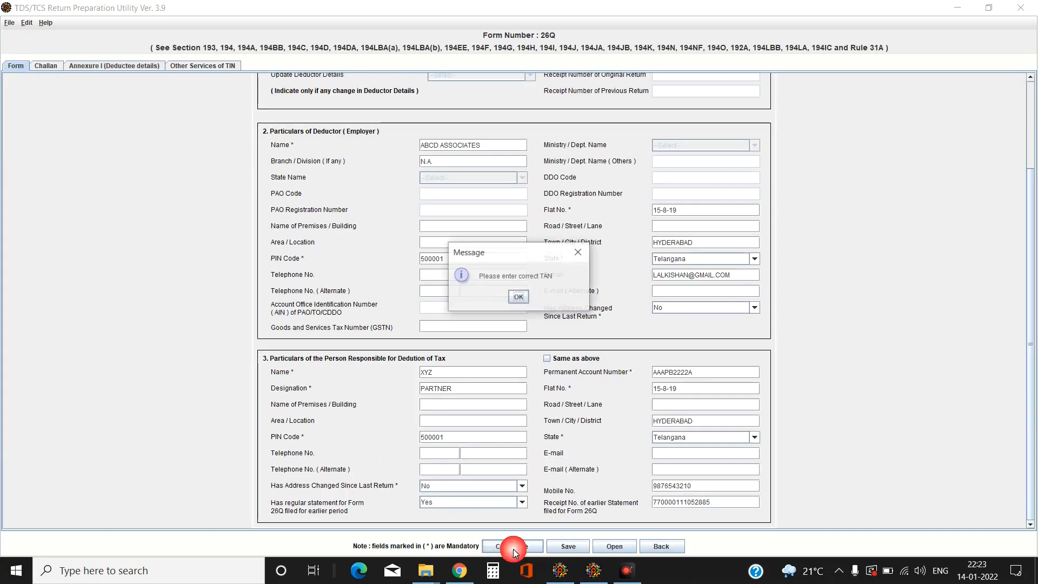
pyautogui.click(519, 298)
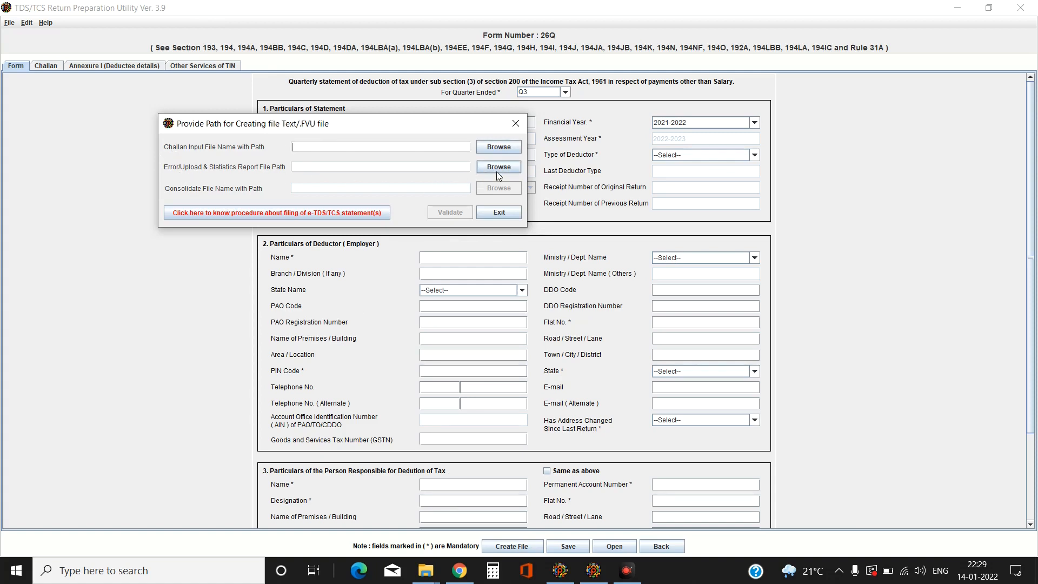
# Step: Save the error/upload report path as 26QRQ3 in Desktop\IT AY 21-22, then view Other Services of TIN
pyautogui.click(498, 168)
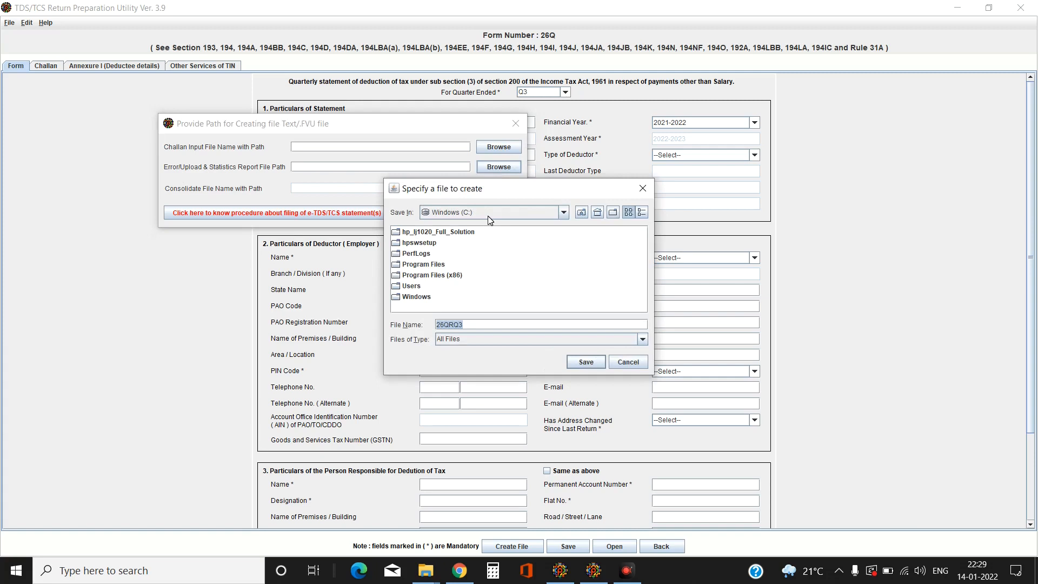
pyautogui.click(562, 213)
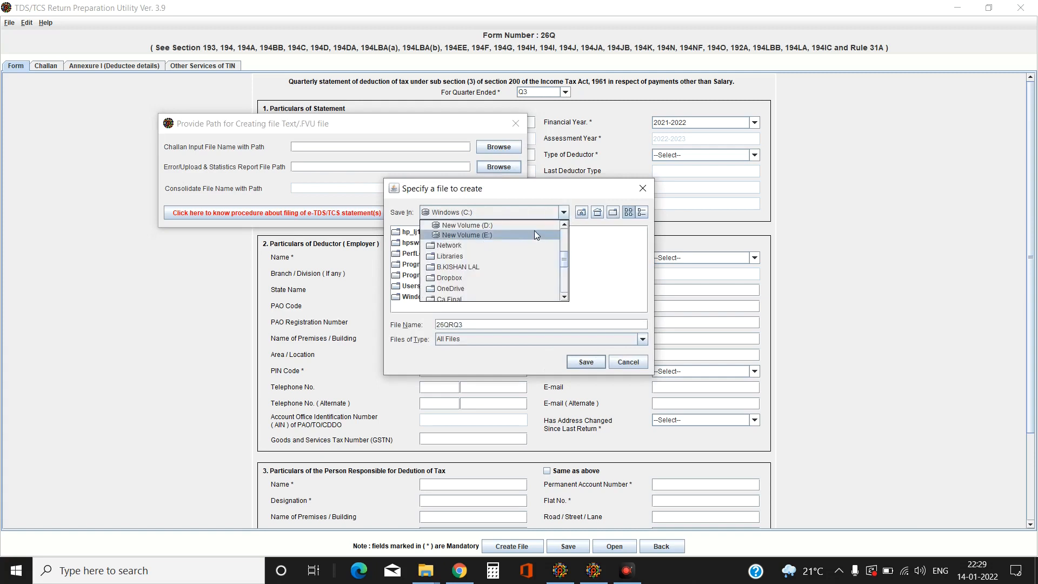
pyautogui.click(464, 237)
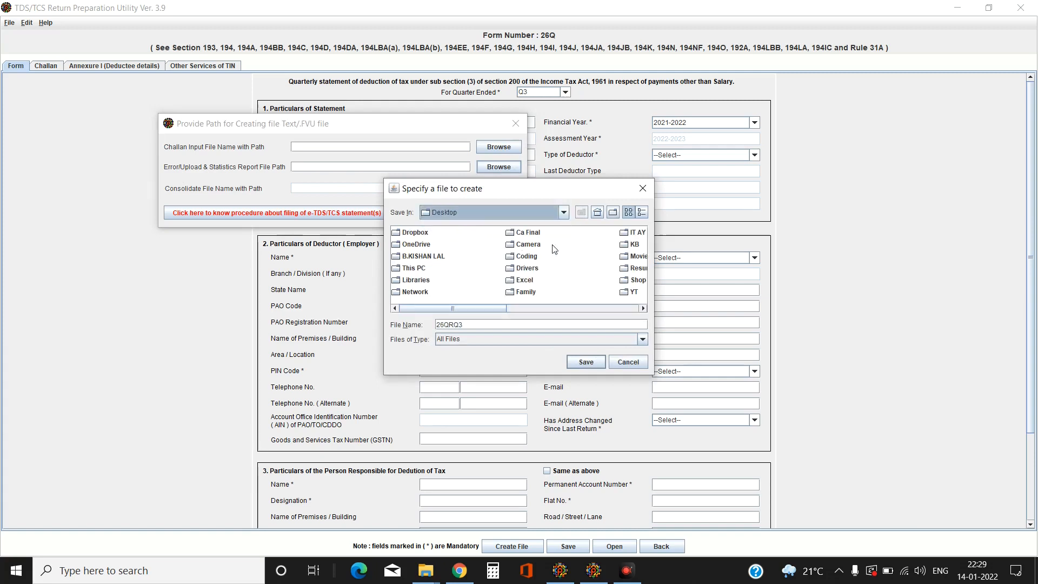
pyautogui.doubleClick(622, 233)
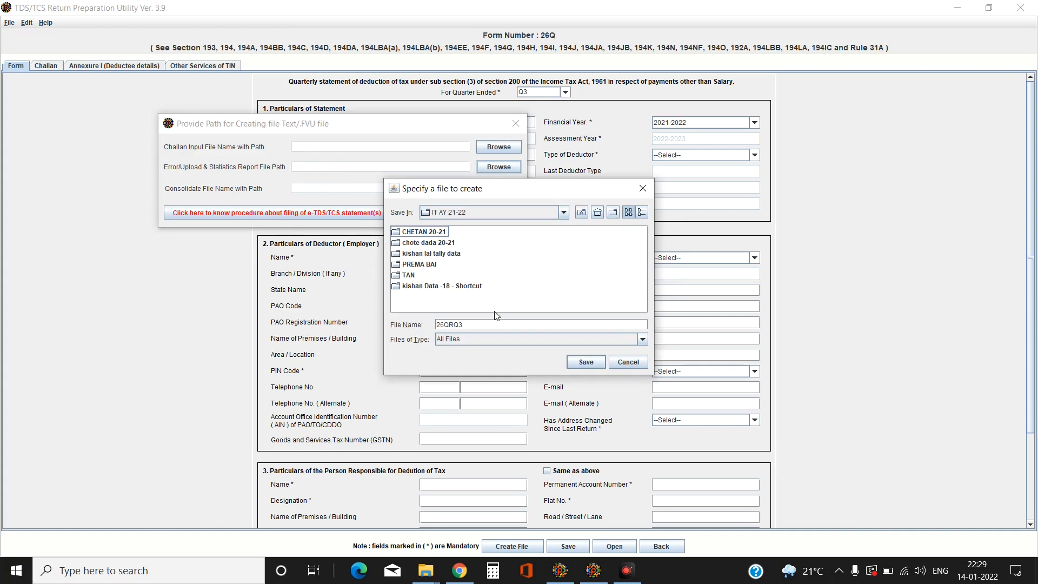
pyautogui.click(586, 362)
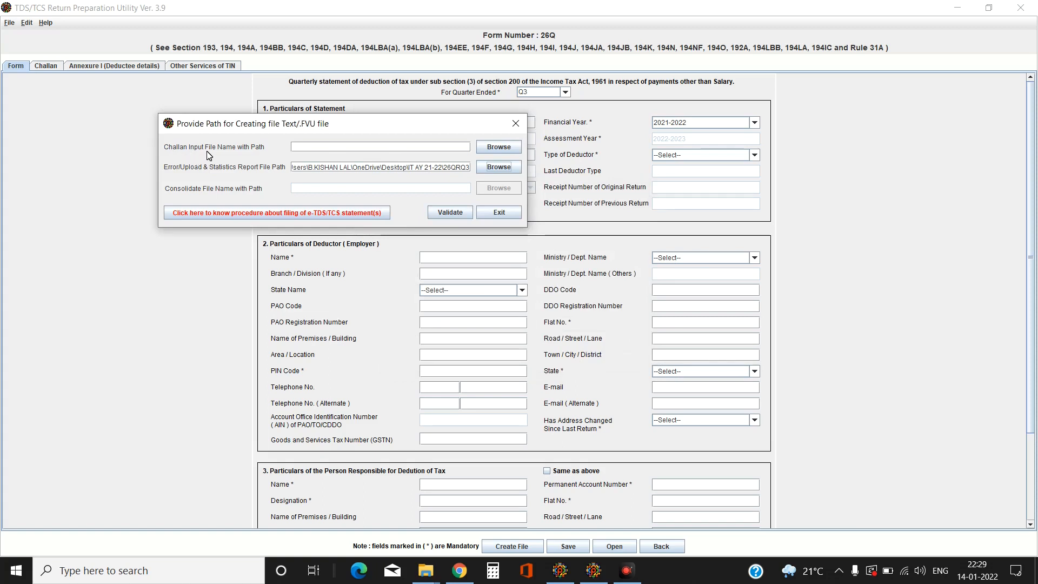
pyautogui.click(206, 67)
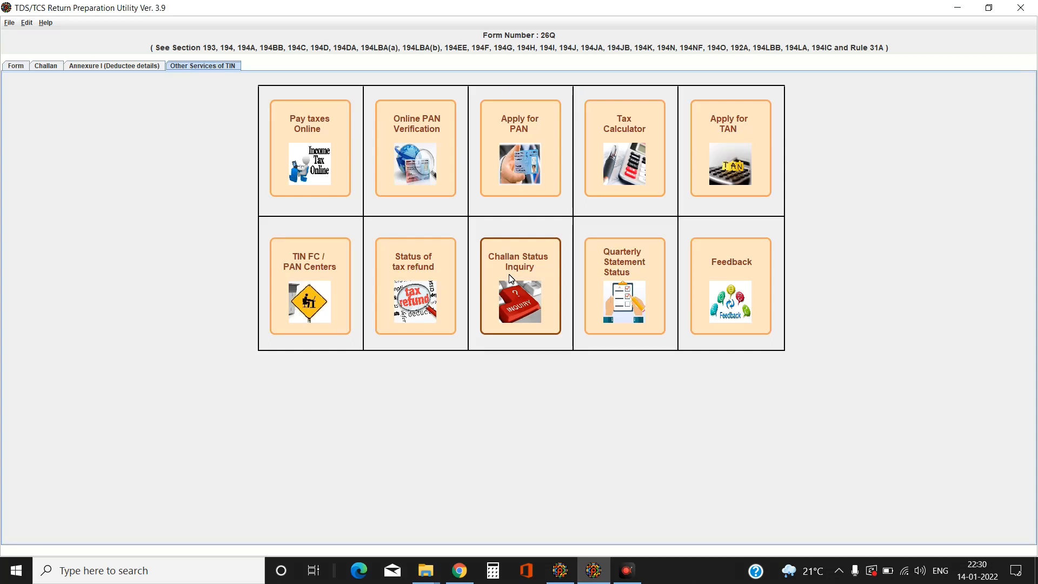
# Step: Confirm the 20802 challan amount, download its .csi challan file, and return to RPU's path dialog
pyautogui.click(460, 571)
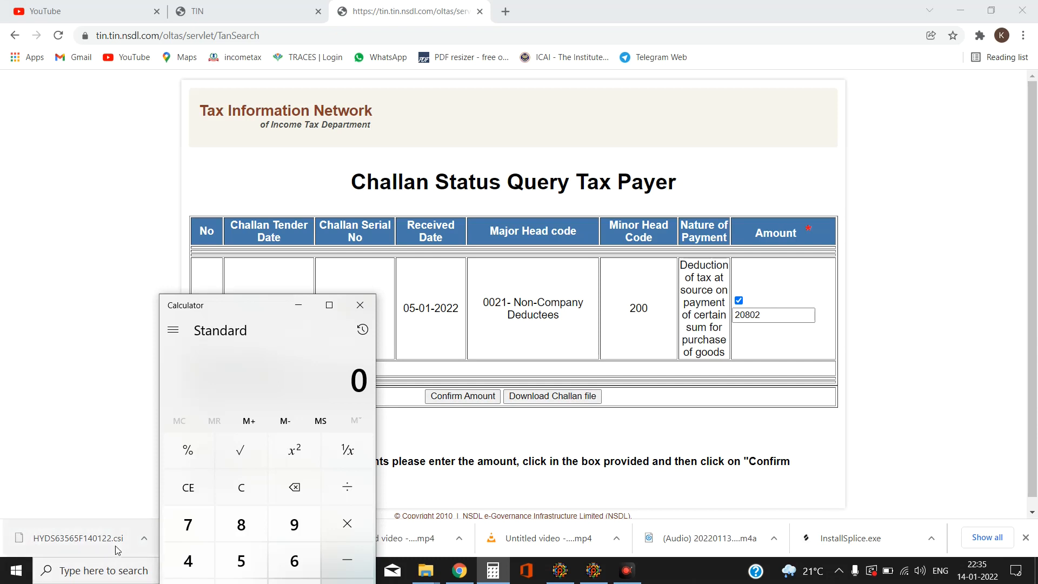
pyautogui.click(565, 575)
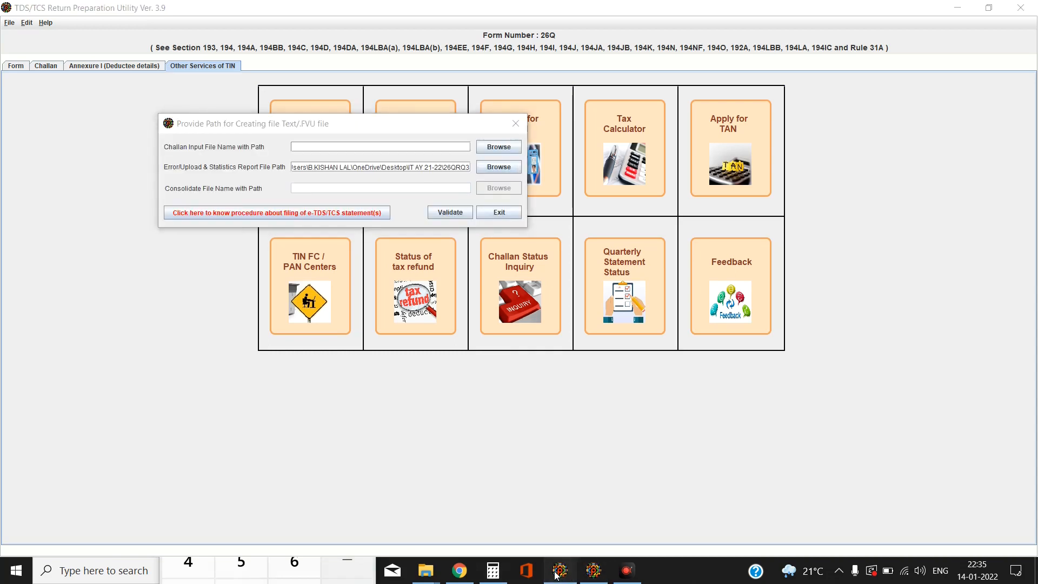
pyautogui.click(591, 573)
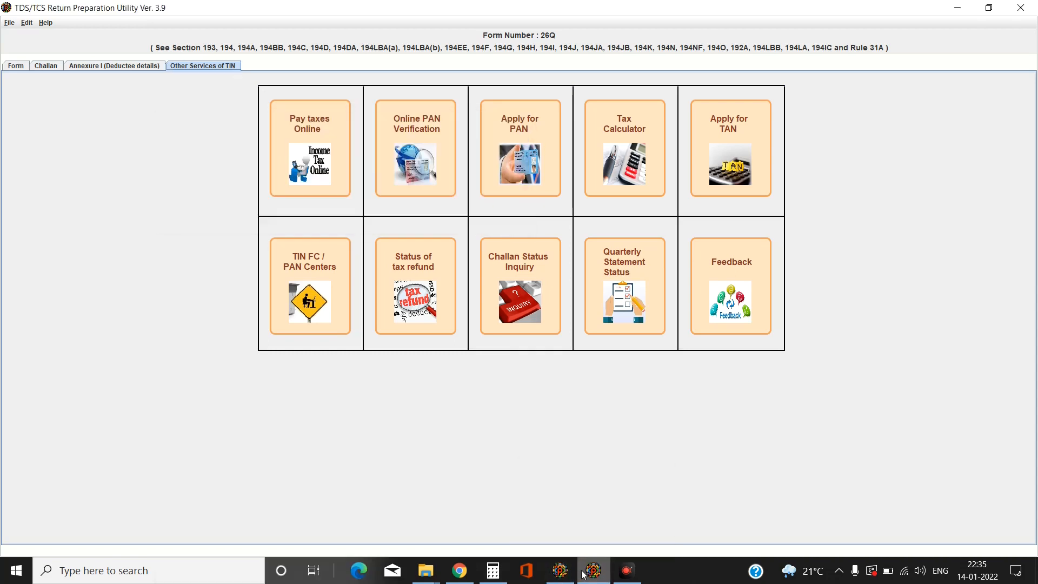
pyautogui.click(566, 575)
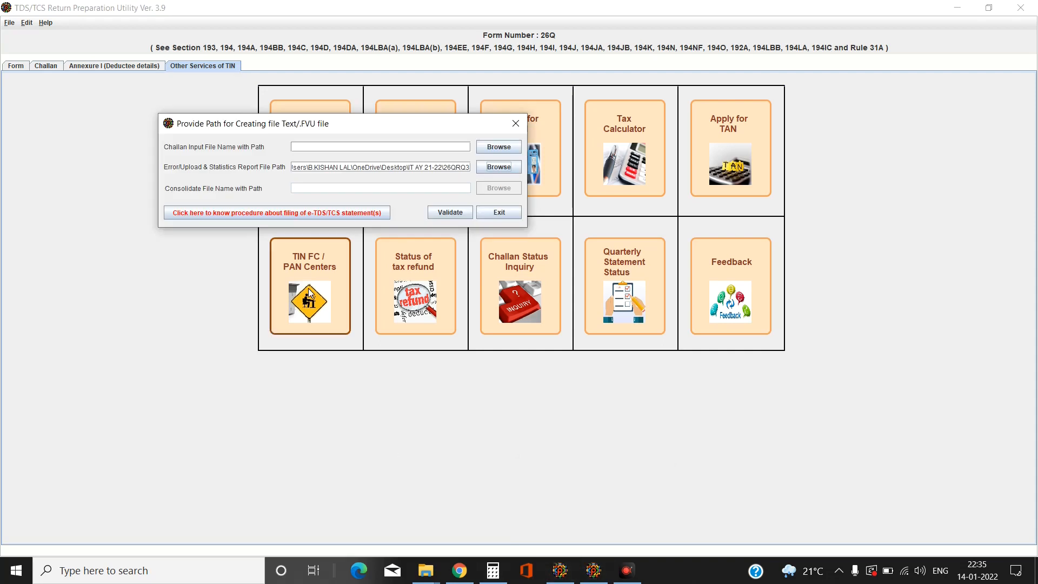
pyautogui.click(495, 148)
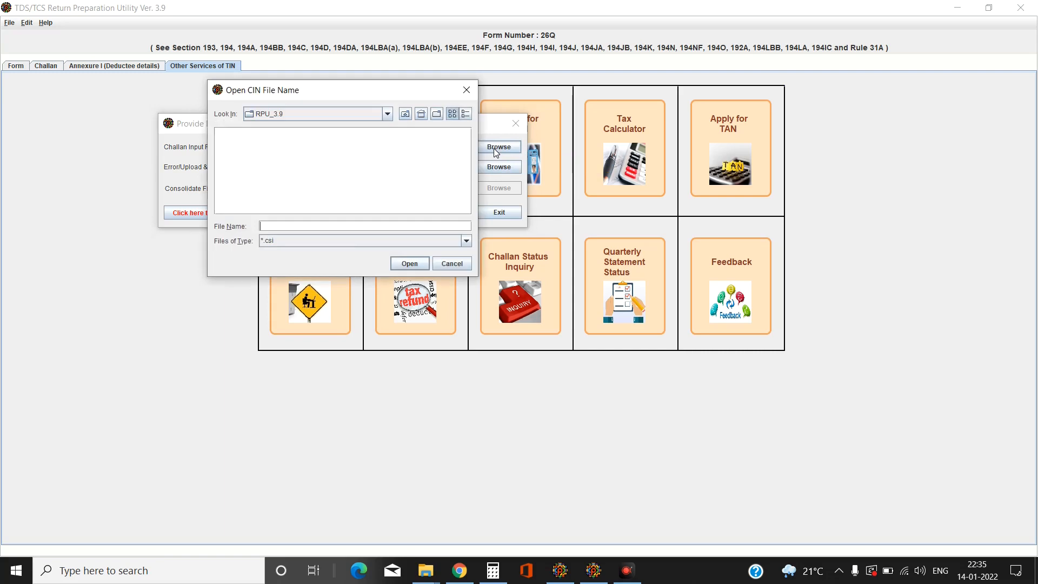
pyautogui.click(388, 114)
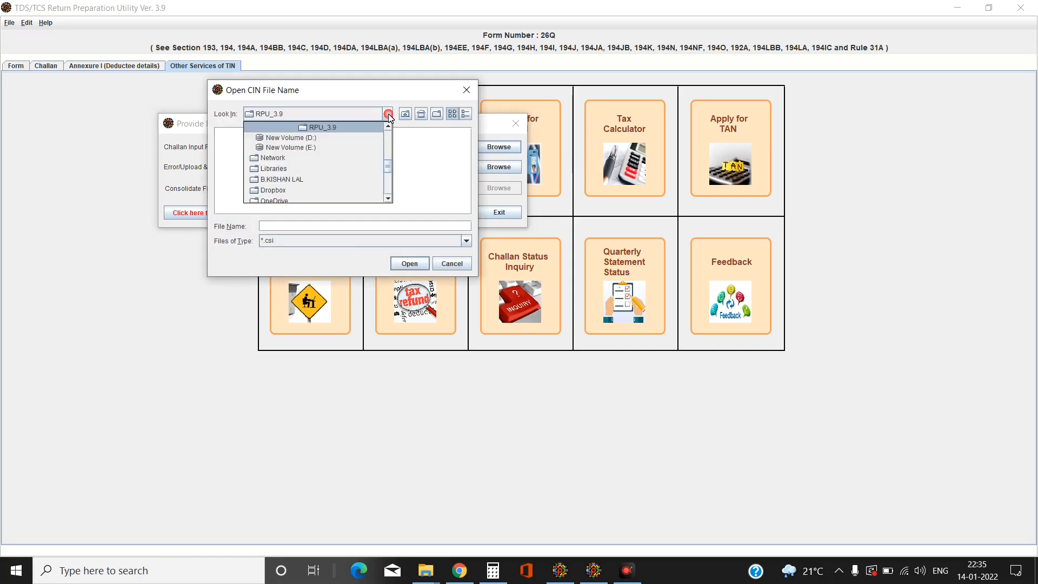
pyautogui.scroll(4, 390, 130)
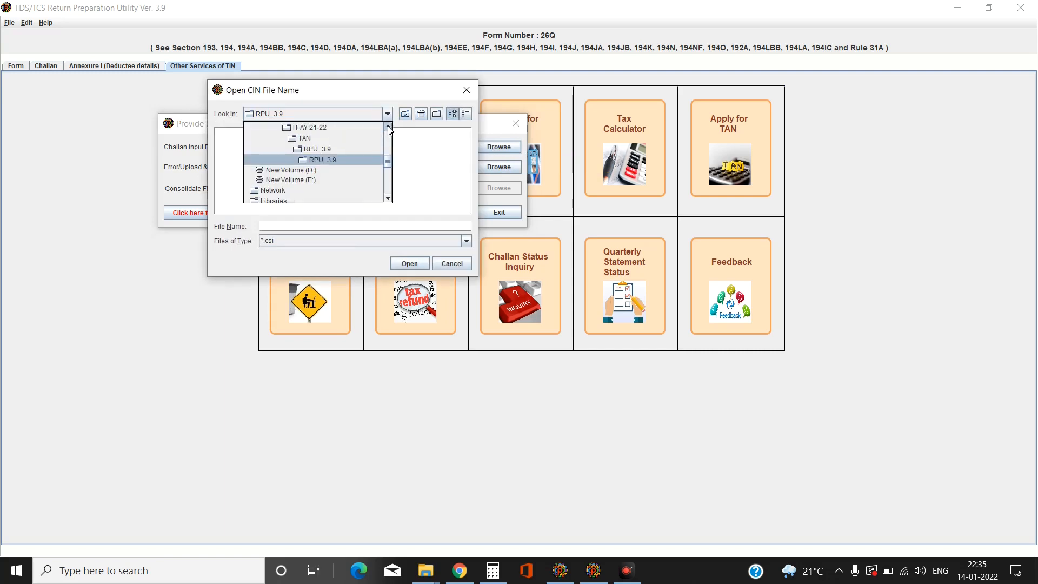
pyautogui.click(297, 138)
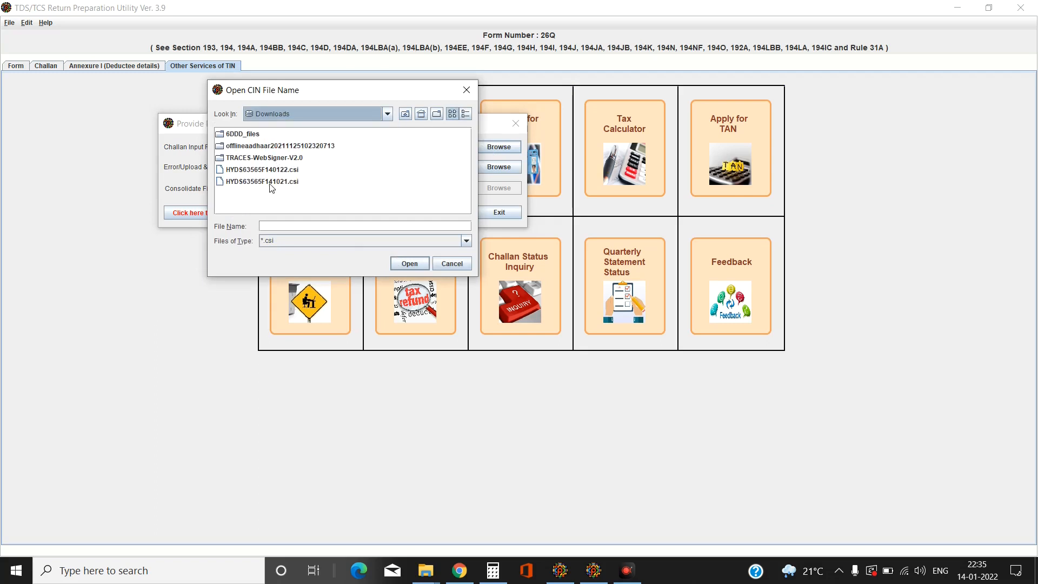
pyautogui.click(271, 182)
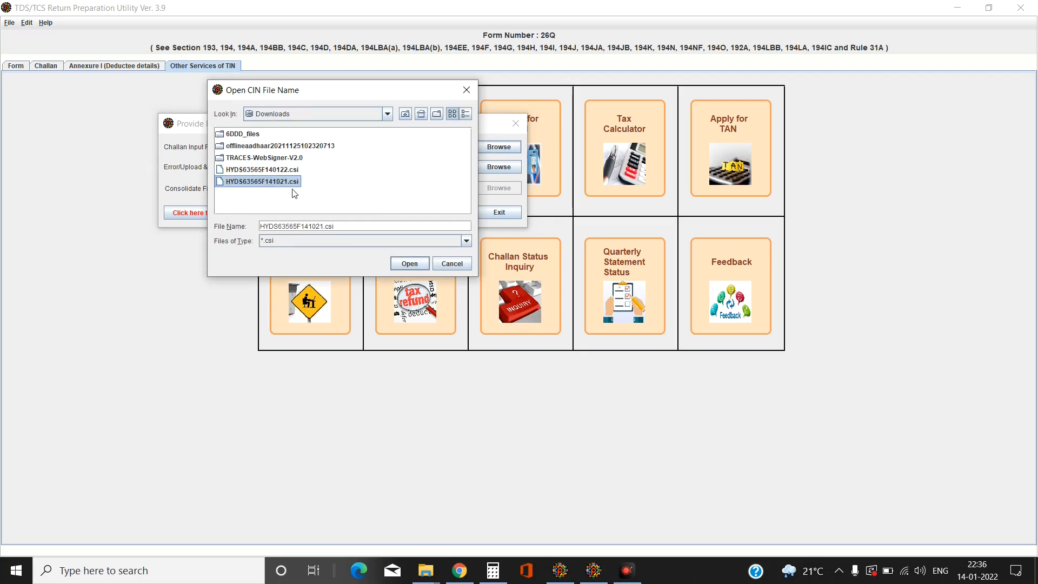
pyautogui.click(409, 265)
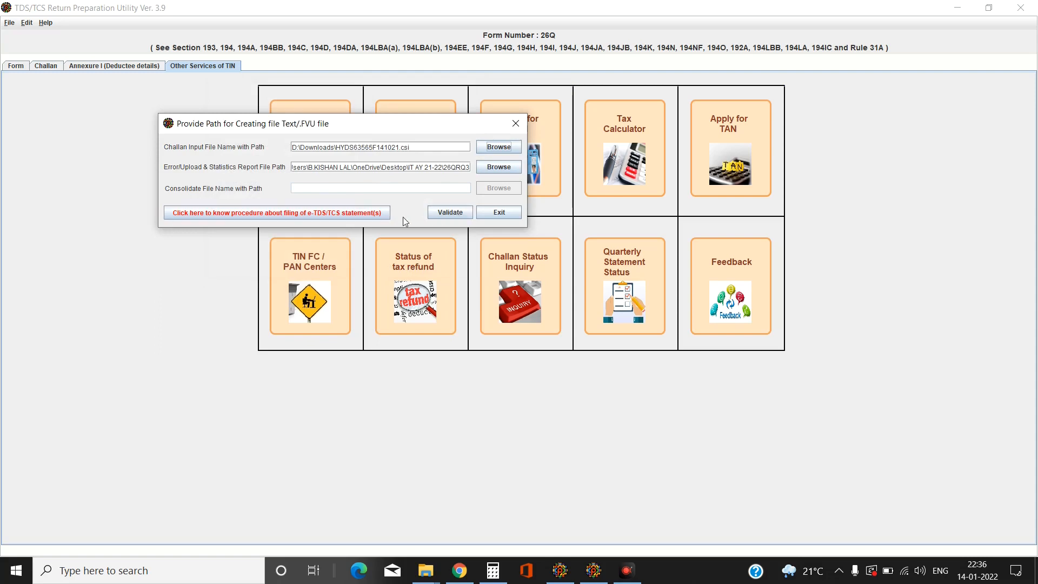
pyautogui.click(450, 215)
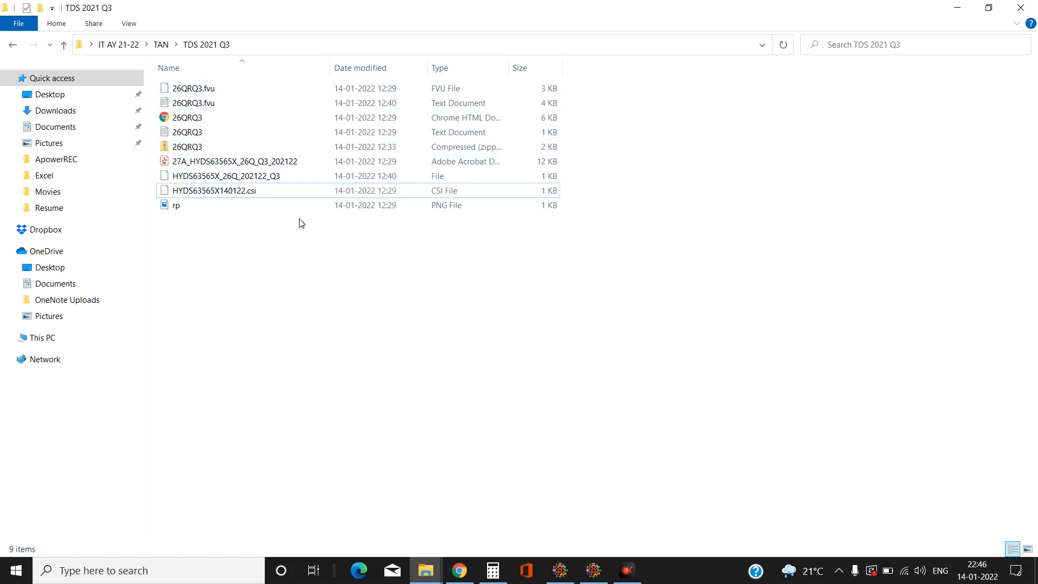
# Step: Compress 26QRQ3.fvu into a zipped folder, keeping the default name 26QRQ3 (2)
pyautogui.click(433, 92)
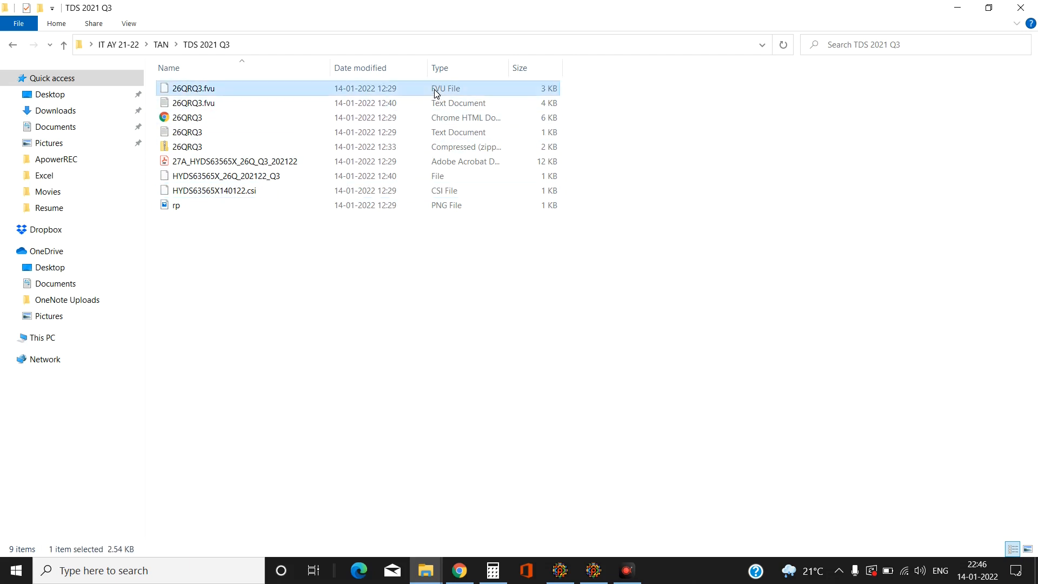
pyautogui.rightClick(312, 90)
pyautogui.moveTo(380, 259)
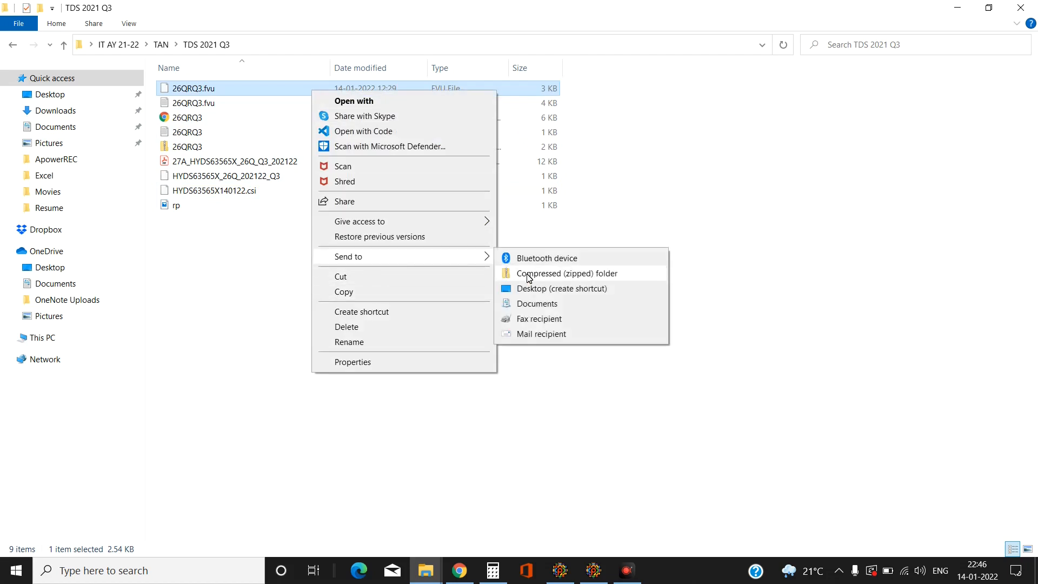
pyautogui.click(529, 276)
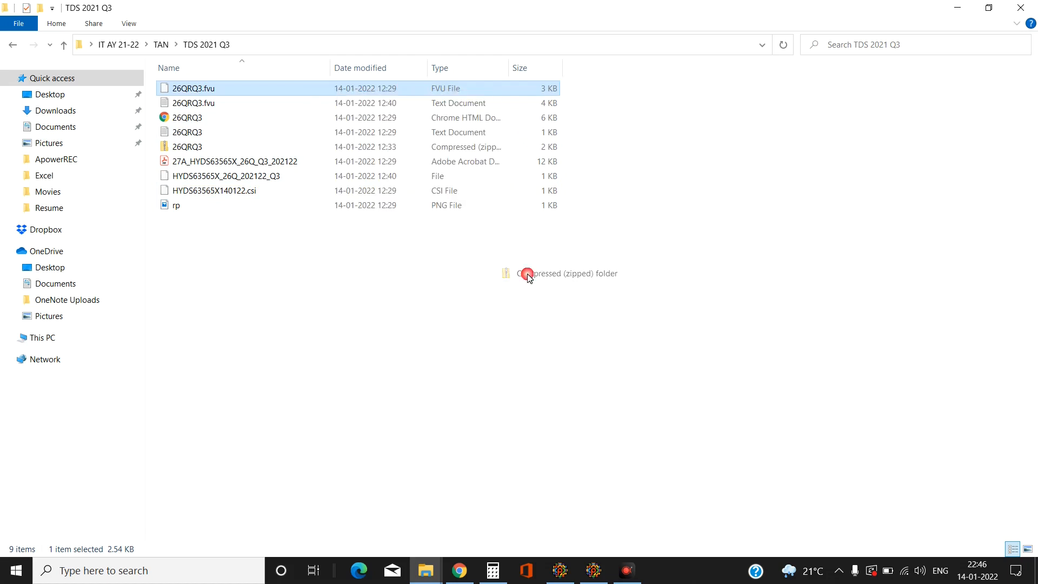
pyautogui.click(440, 285)
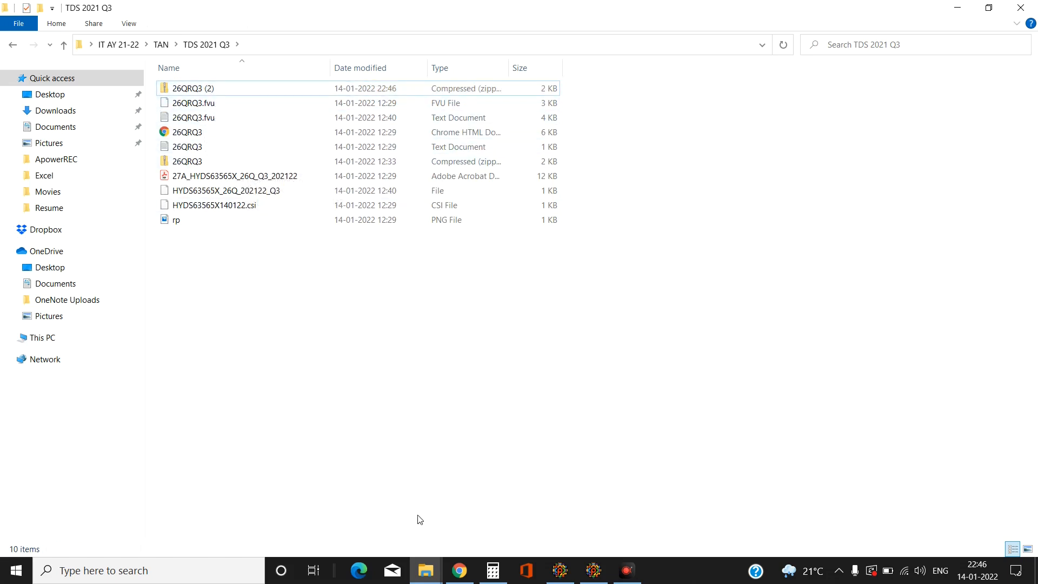
pyautogui.moveTo(461, 577)
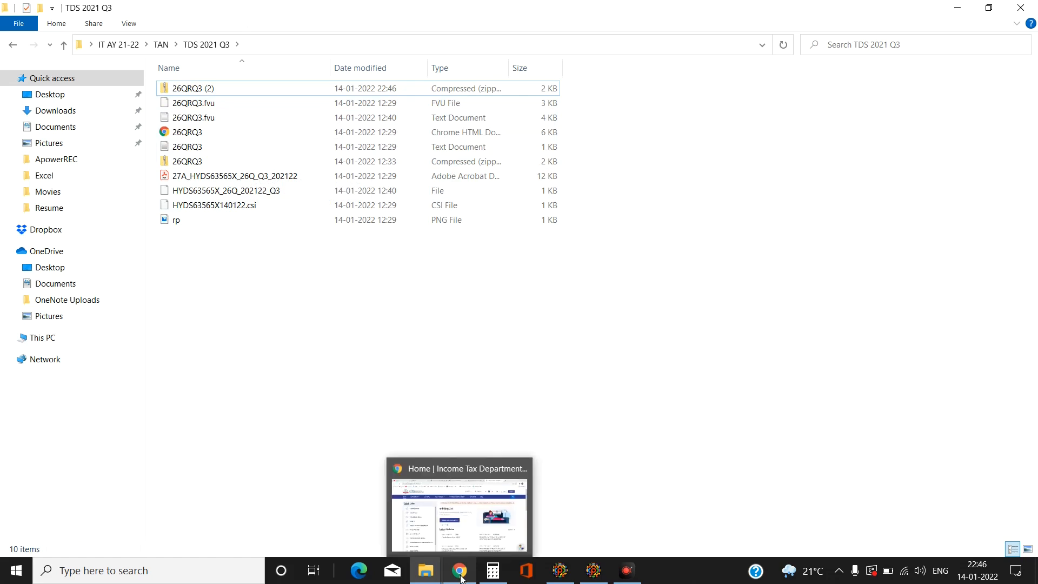
# Step: Switch to the Income Tax e-Filing portal, open its login page, and begin entering the user ID
pyautogui.click(460, 577)
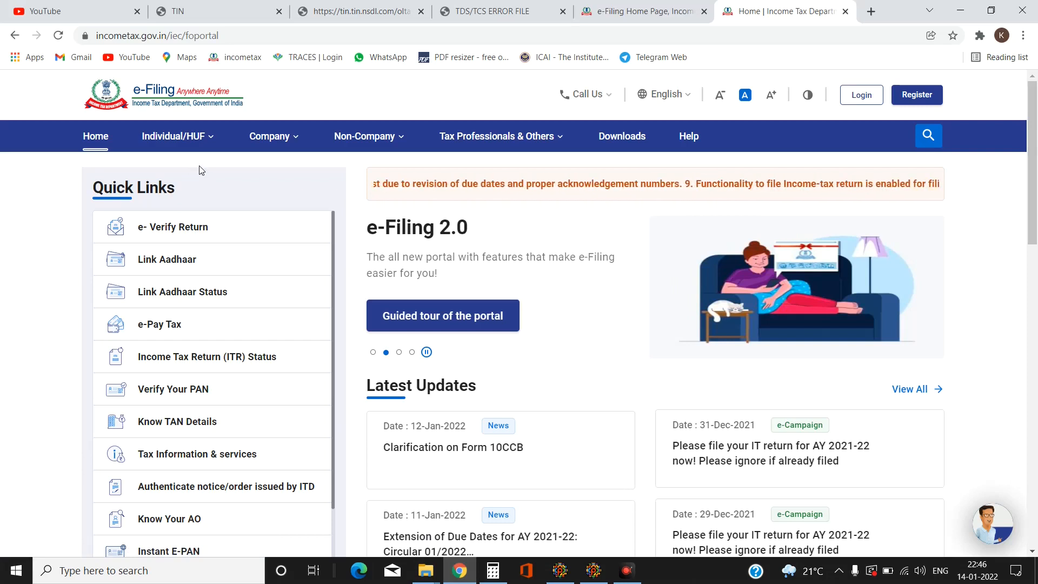
pyautogui.moveTo(406, 197)
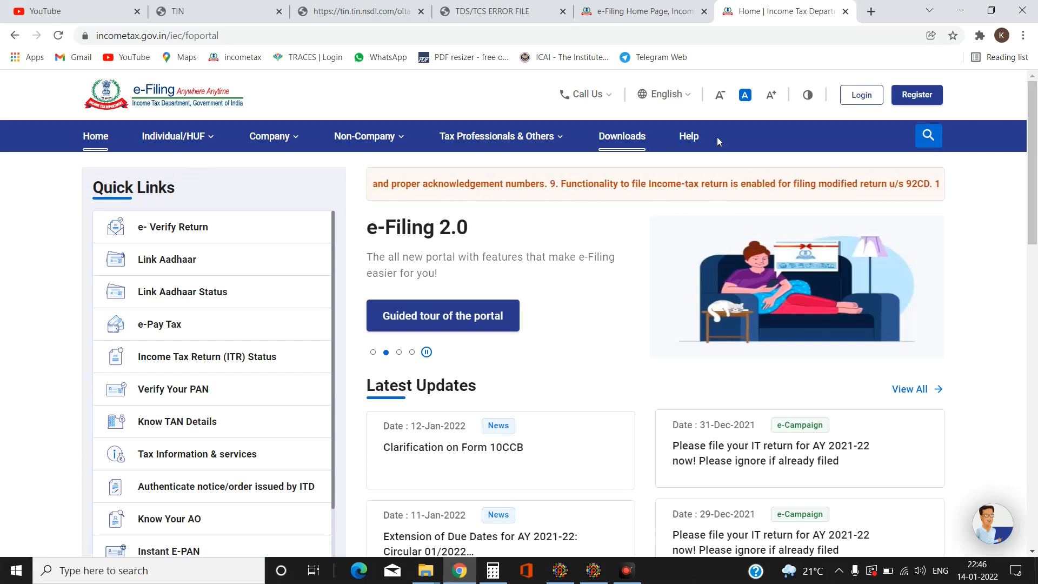
pyautogui.click(868, 96)
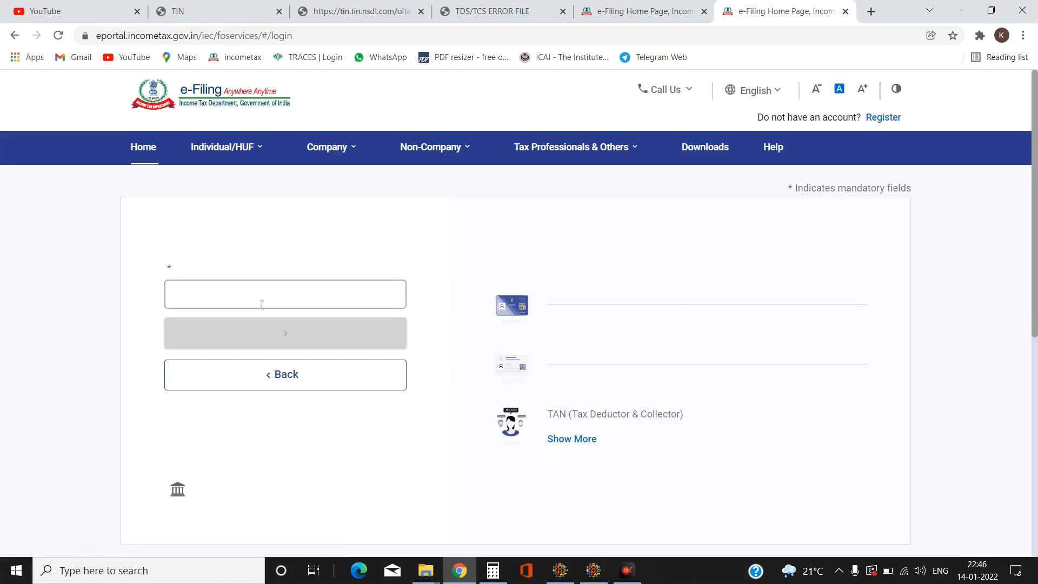
pyautogui.click(244, 328)
pyautogui.click(290, 331)
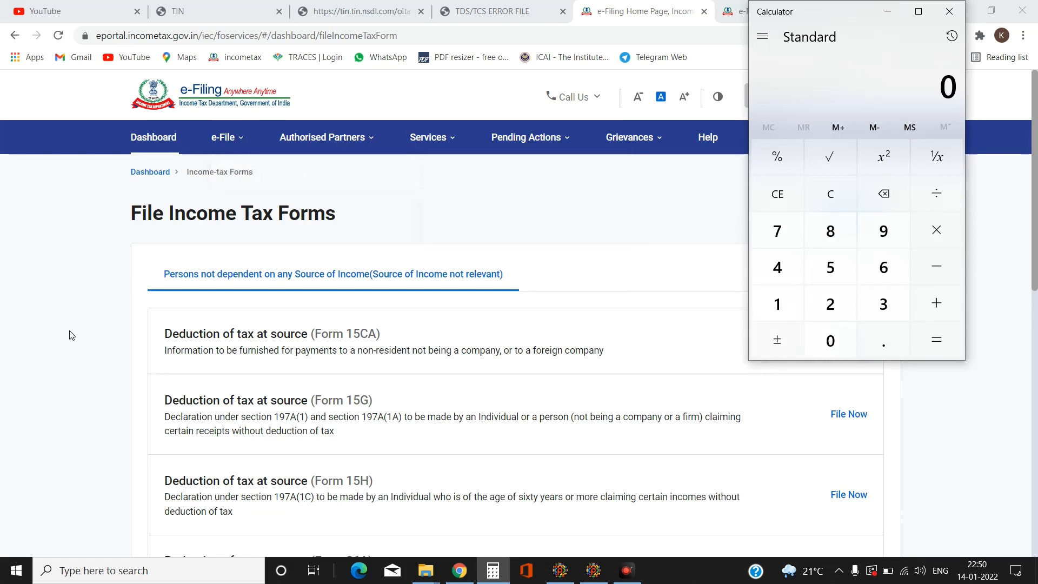
# Step: Scroll down the File Income Tax Forms page toward the Form TDS entry
pyautogui.scroll(-9, 124, 341)
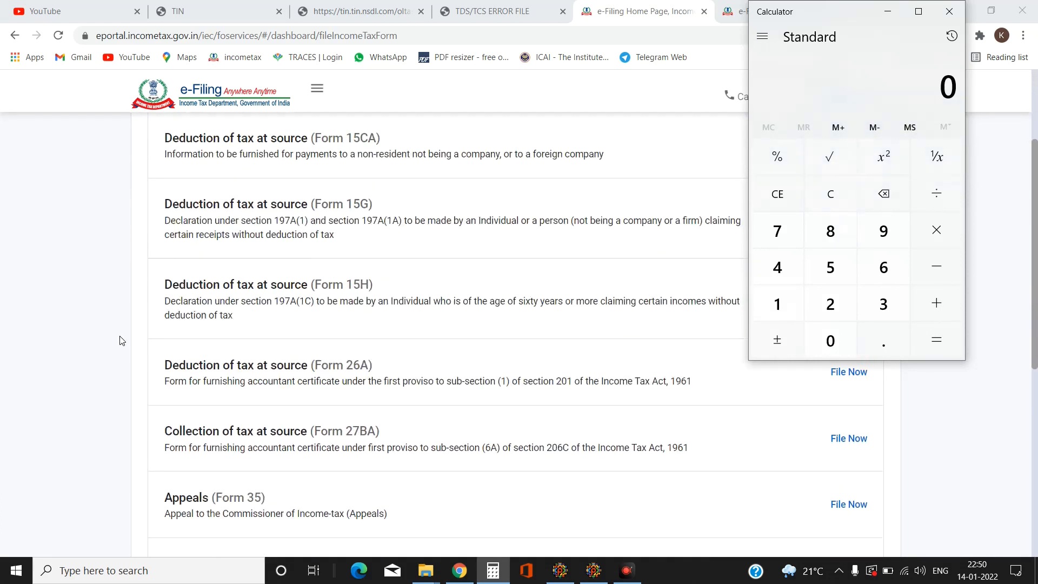
pyautogui.scroll(-1, 115, 346)
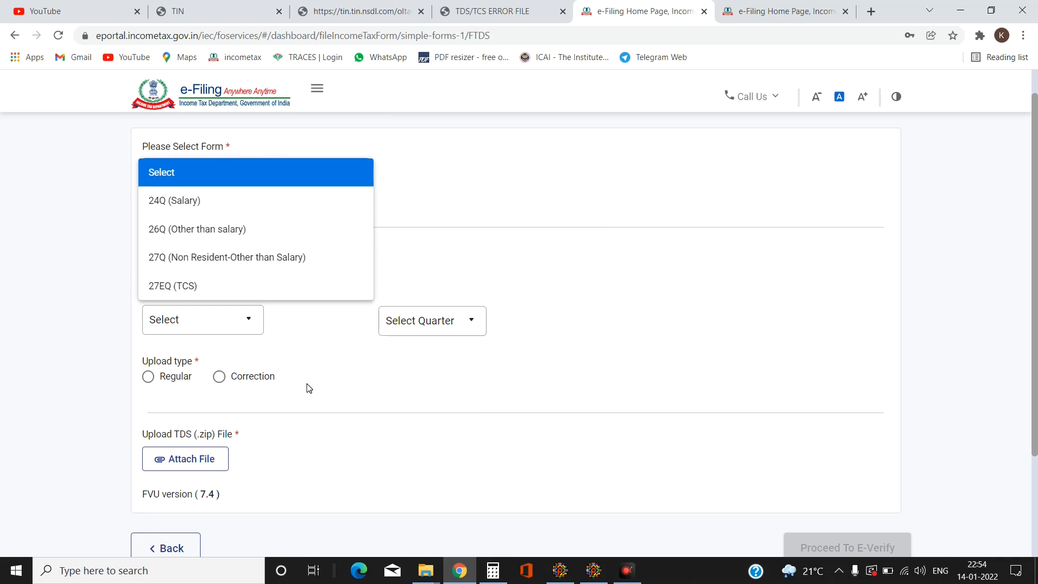
pyautogui.scroll(-3, 185, 340)
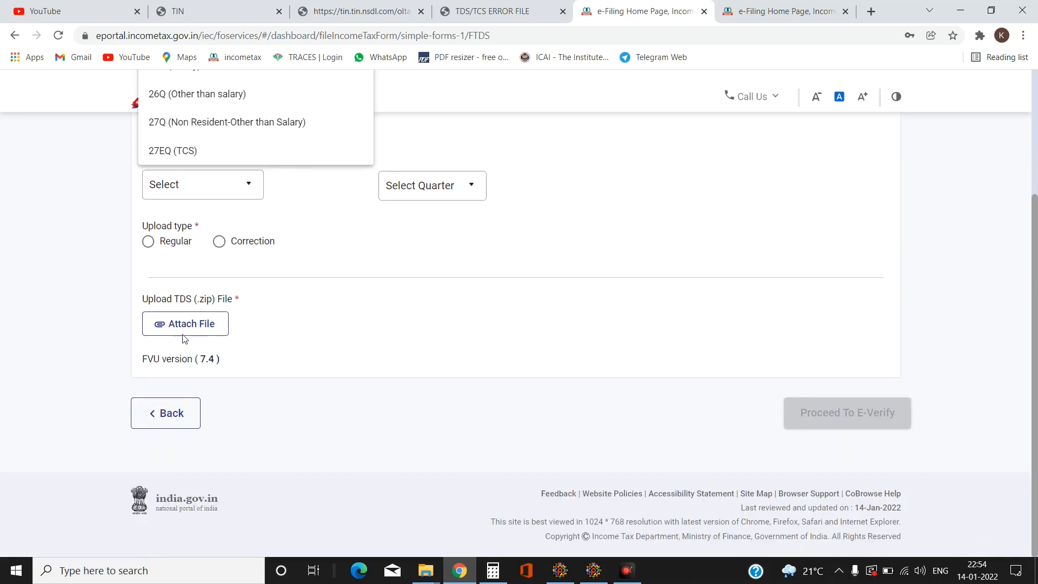